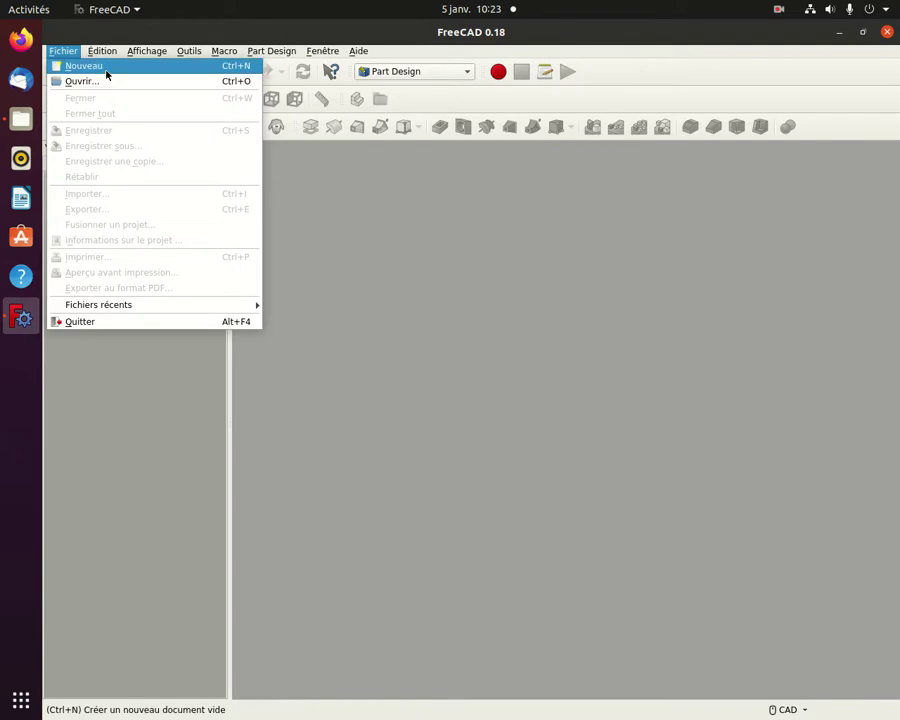
Step: Create a body in the new document and start a sketch on XY_Plane
{"action": "left_click", "coordinate": [129, 213]}
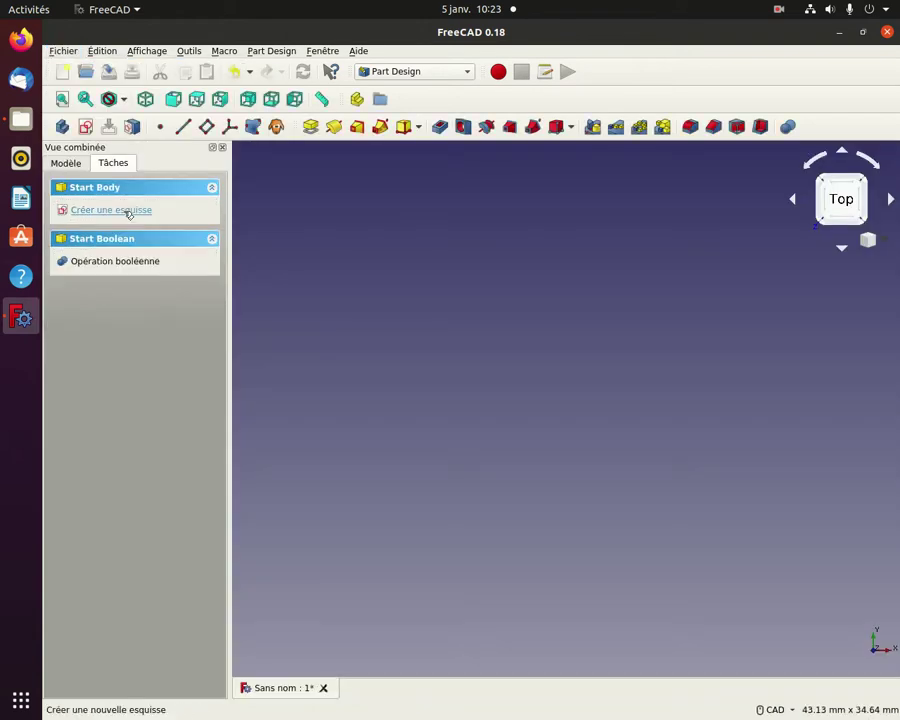
{"action": "left_click", "coordinate": [126, 210]}
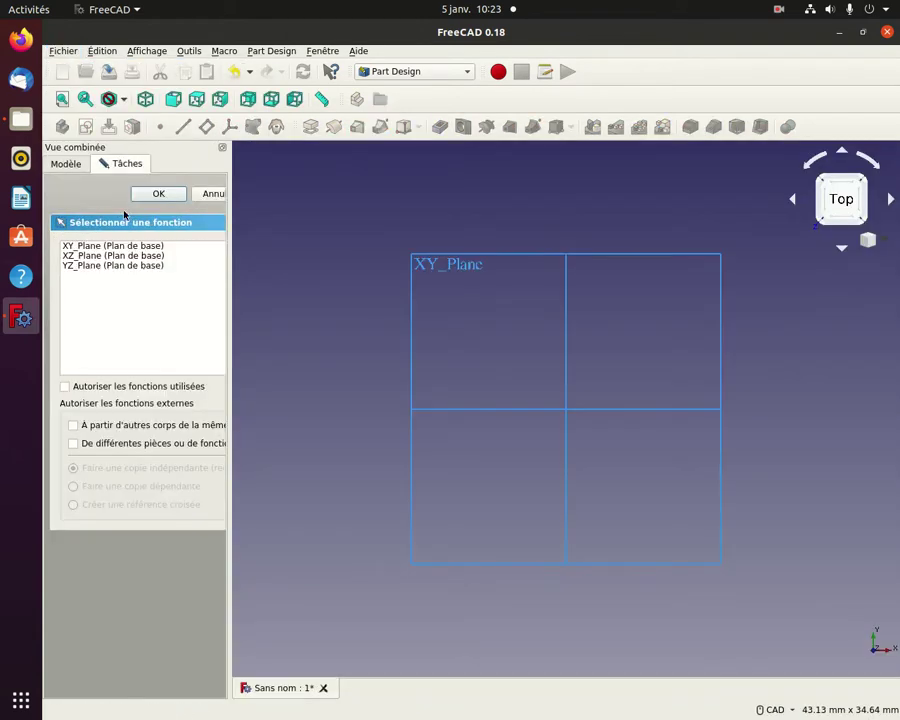
{"action": "left_click", "coordinate": [88, 247]}
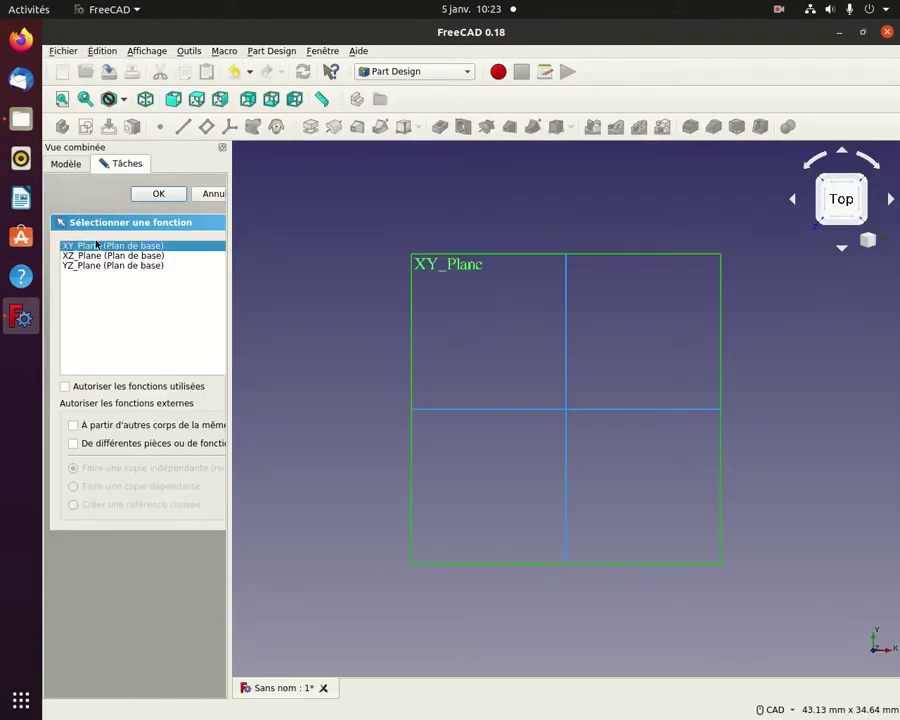
{"action": "left_click", "coordinate": [160, 194]}
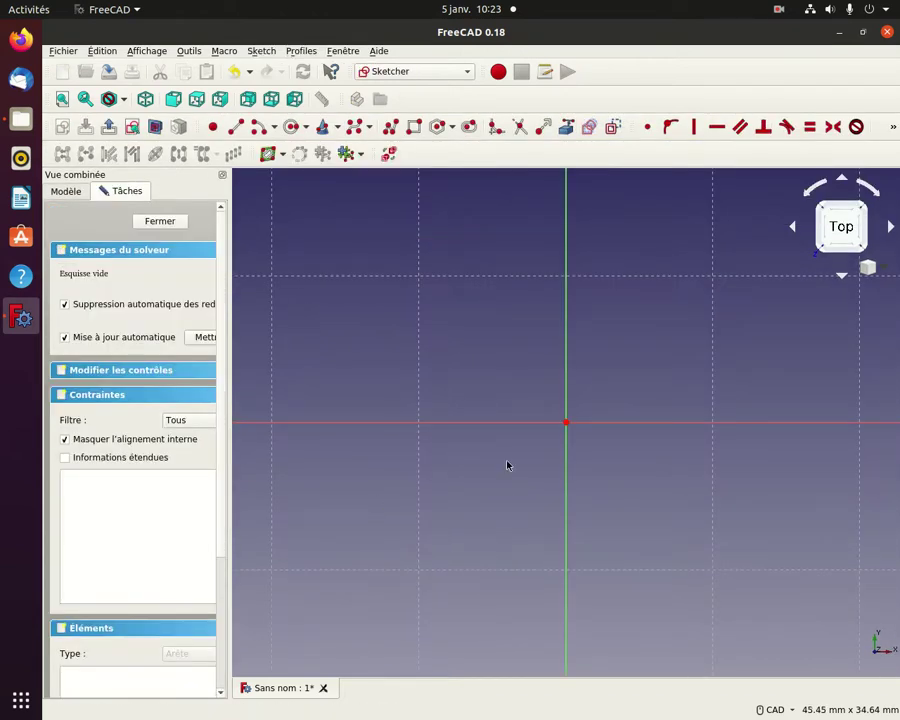
Step: Sketch a rectangle about 31 mm by 20 mm around the origin and shift its upper edge slightly sideways
{"action": "left_click", "coordinate": [414, 128]}
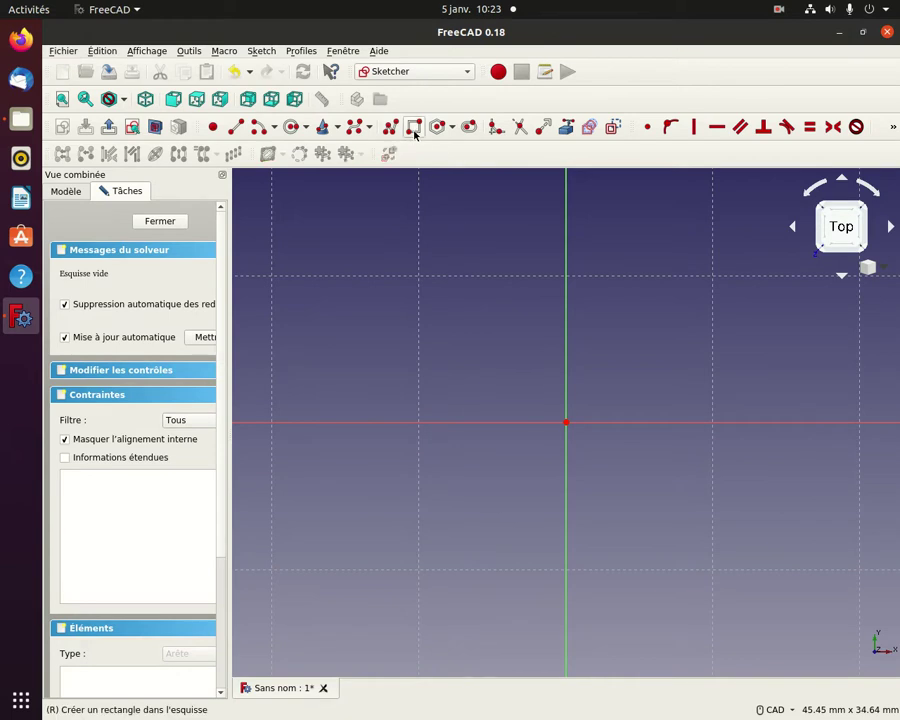
{"action": "left_click", "coordinate": [325, 238]}
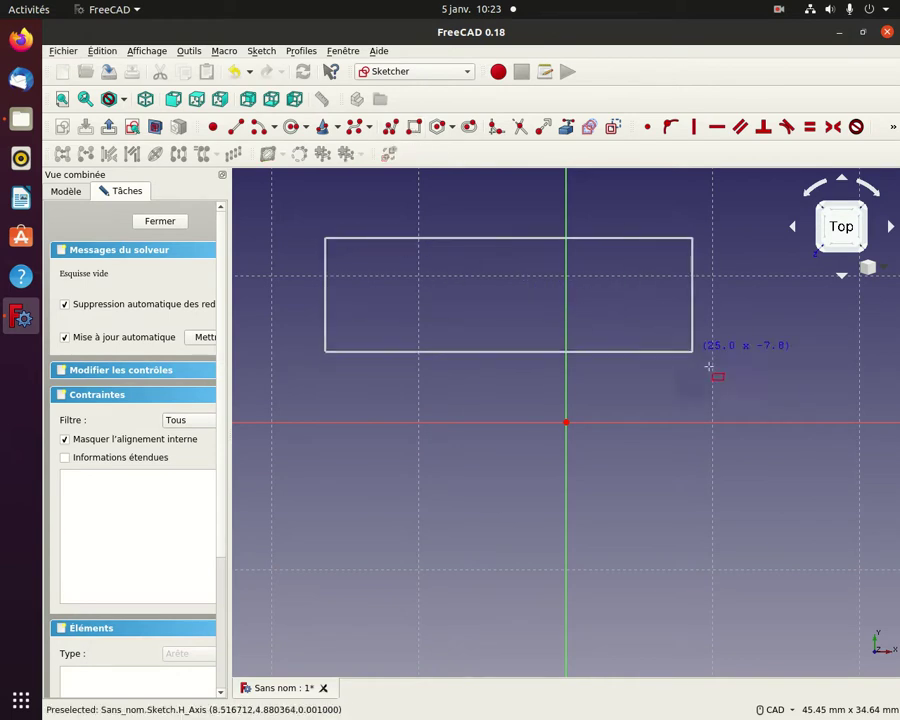
{"action": "left_click", "coordinate": [777, 534]}
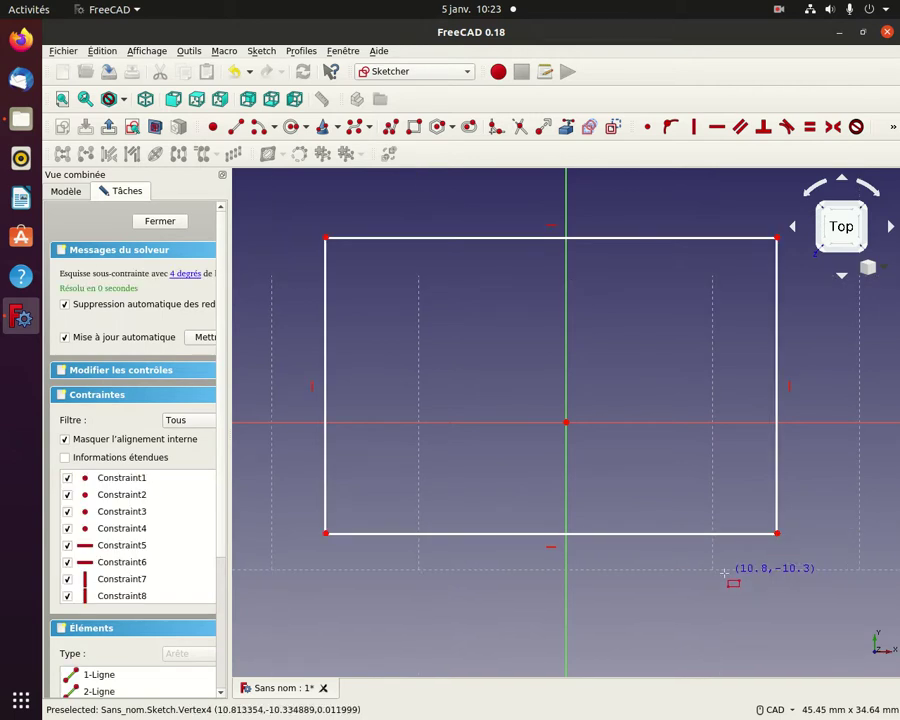
{"action": "right_click", "coordinate": [424, 463]}
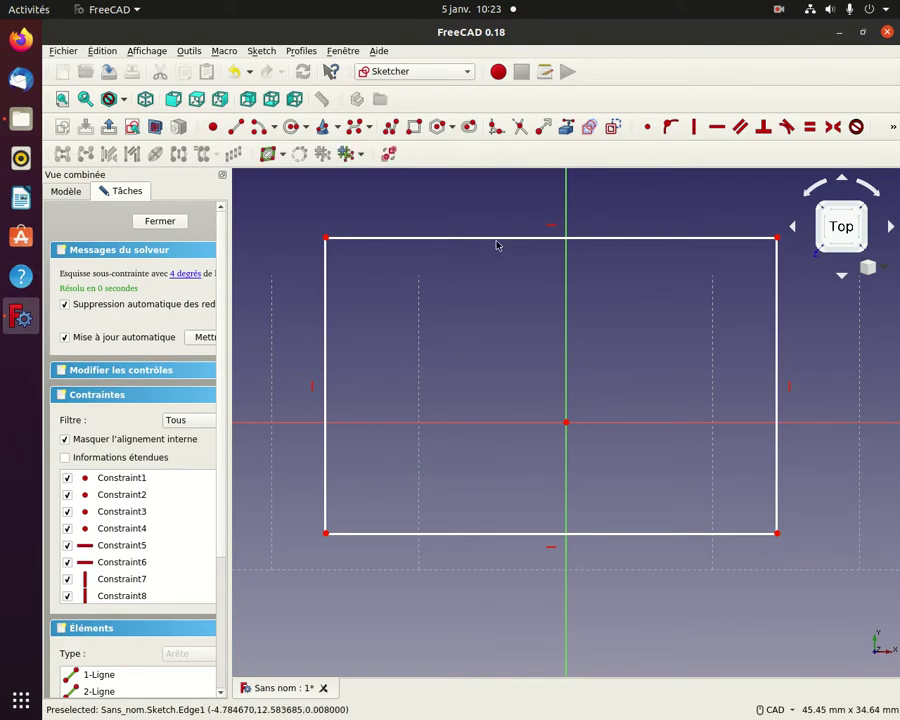
{"action": "mouse_move", "coordinate": [508, 240]}
{"action": "left_mouse_down"}
{"action": "mouse_move", "coordinate": [560, 309]}
{"action": "mouse_move", "coordinate": [492, 293]}
{"action": "mouse_move", "coordinate": [583, 259]}
{"action": "mouse_move", "coordinate": [539, 237]}
{"action": "left_mouse_up"}
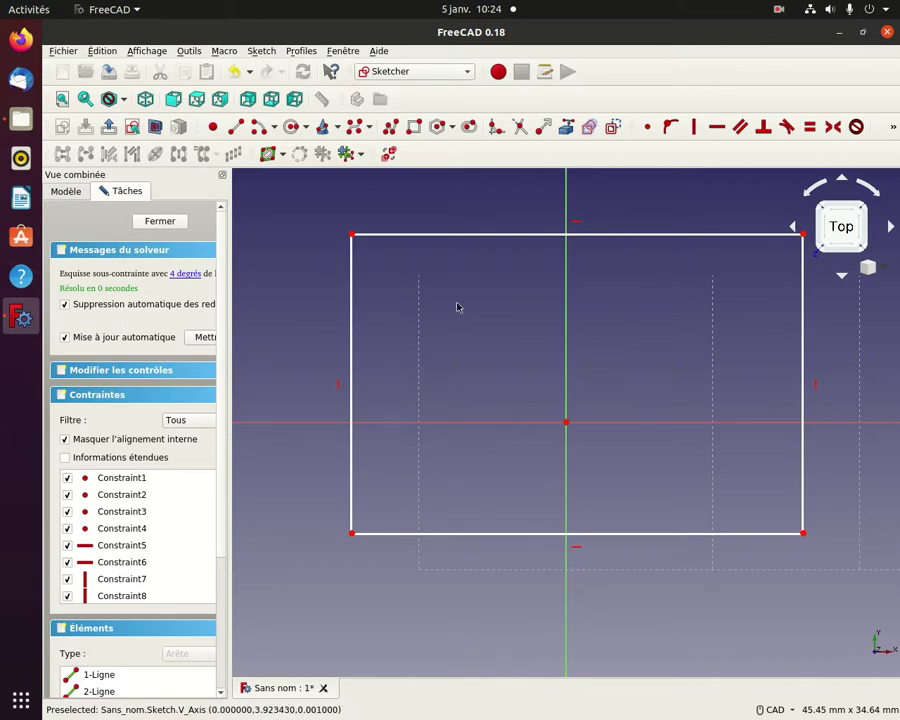
Step: Constrain the rectangle's two upper corners to be symmetric about the vertical axis
{"action": "left_click", "coordinate": [352, 237]}
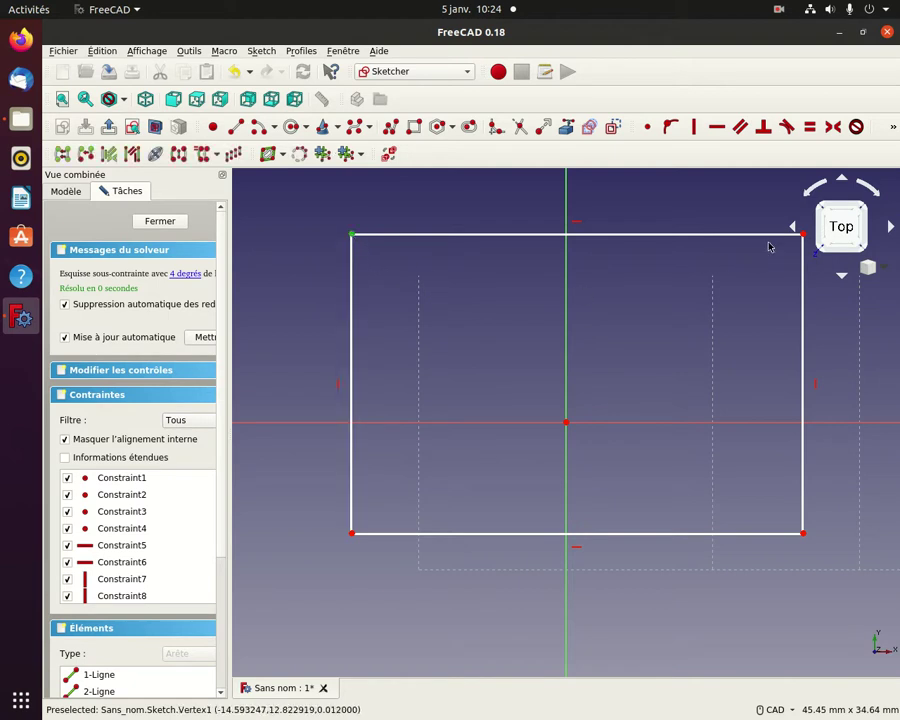
{"action": "left_click", "coordinate": [803, 235]}
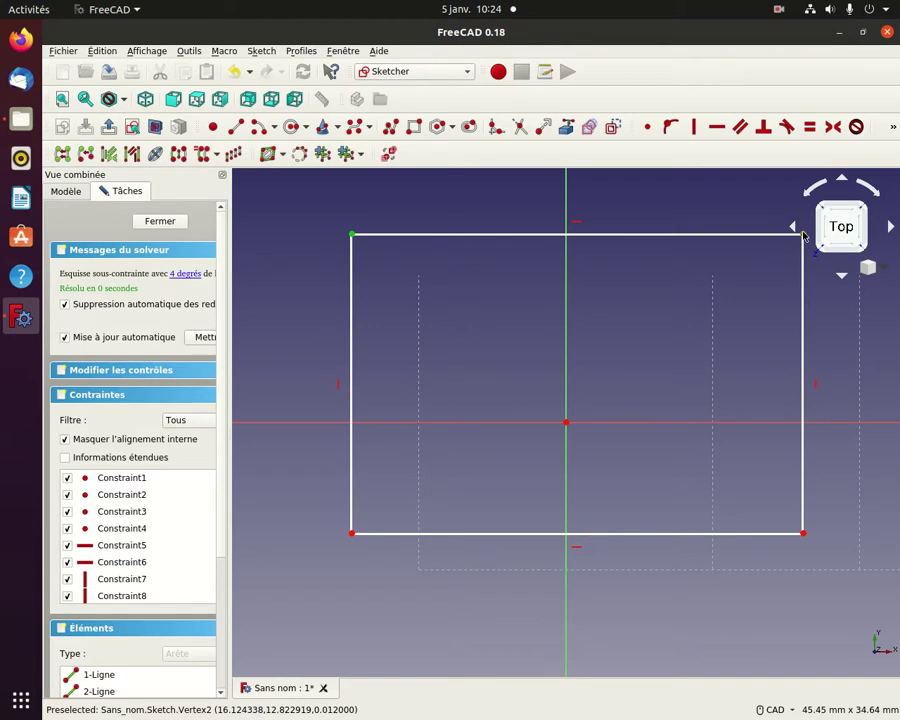
{"action": "left_click", "coordinate": [567, 204]}
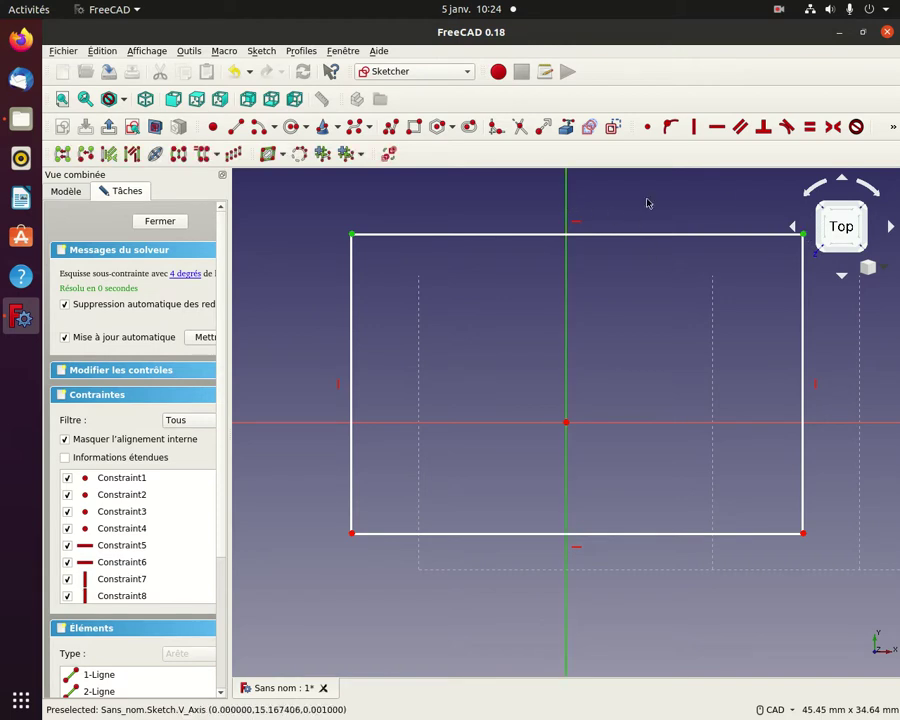
{"action": "left_click", "coordinate": [834, 127]}
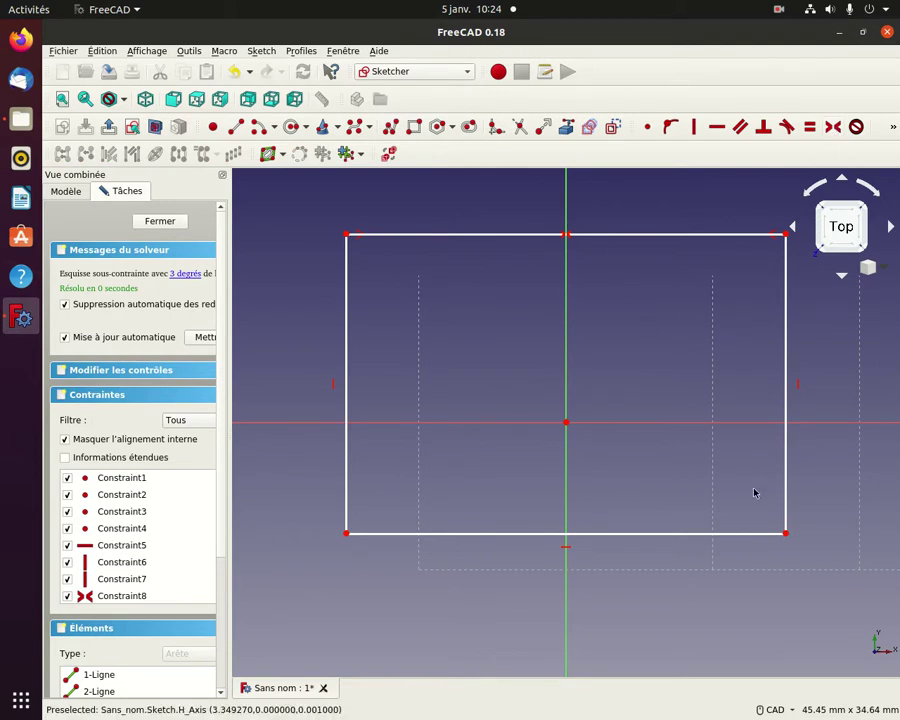
Step: Constrain the upper and lower corners of the rectangle's right side to be symmetric about the horizontal axis
{"action": "left_click", "coordinate": [786, 235]}
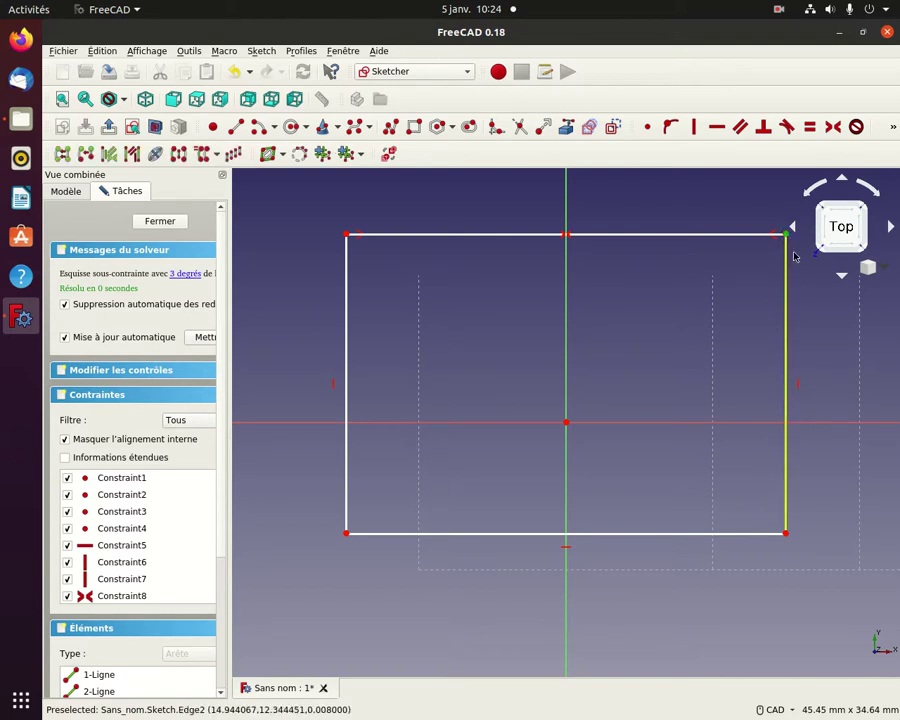
{"action": "left_click", "coordinate": [786, 535]}
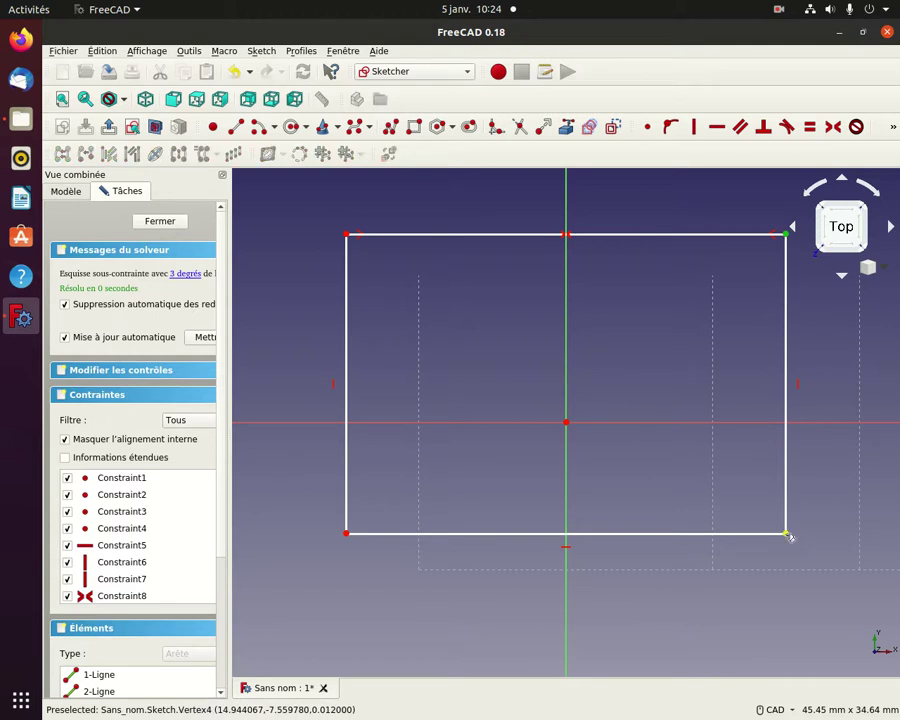
{"action": "left_click", "coordinate": [678, 422]}
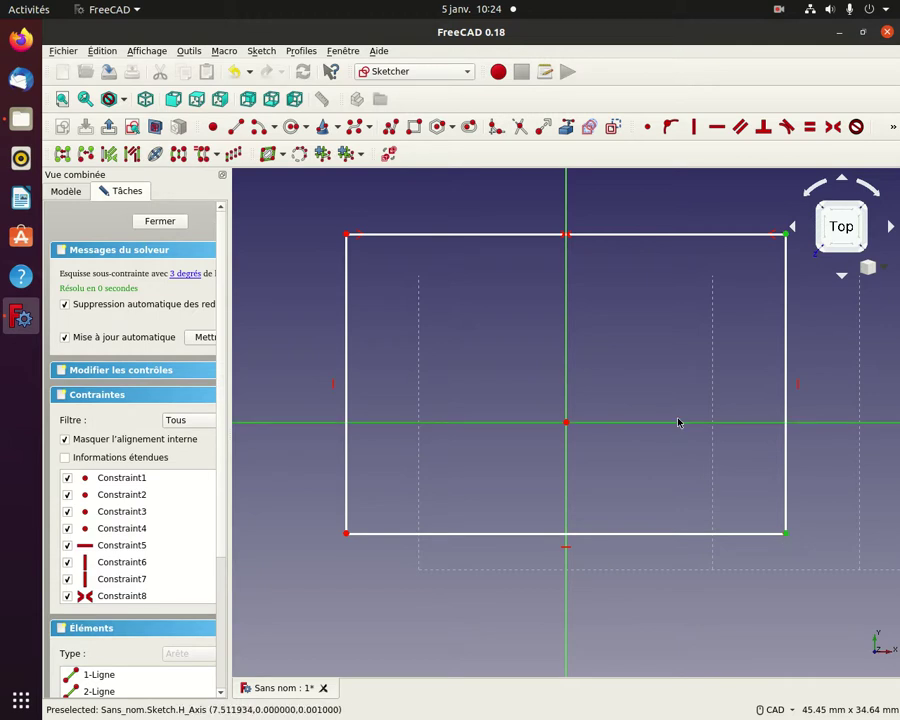
{"action": "left_click", "coordinate": [832, 127]}
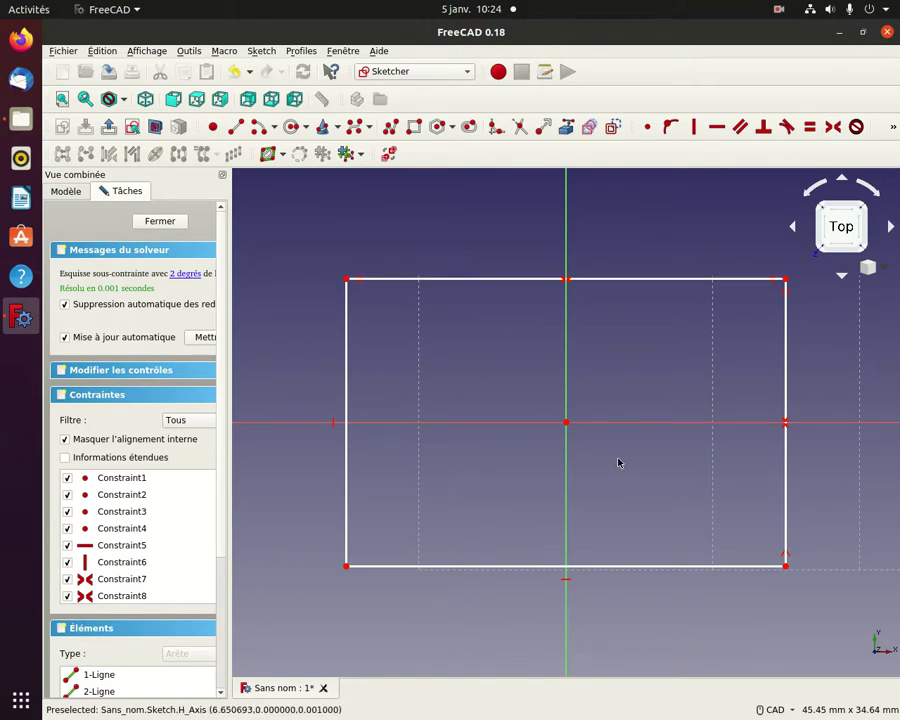
Step: Leave and reopen the rectangle sketch, and nudge the rectangle's upper edge slightly outward
{"action": "key", "text": "Escape"}
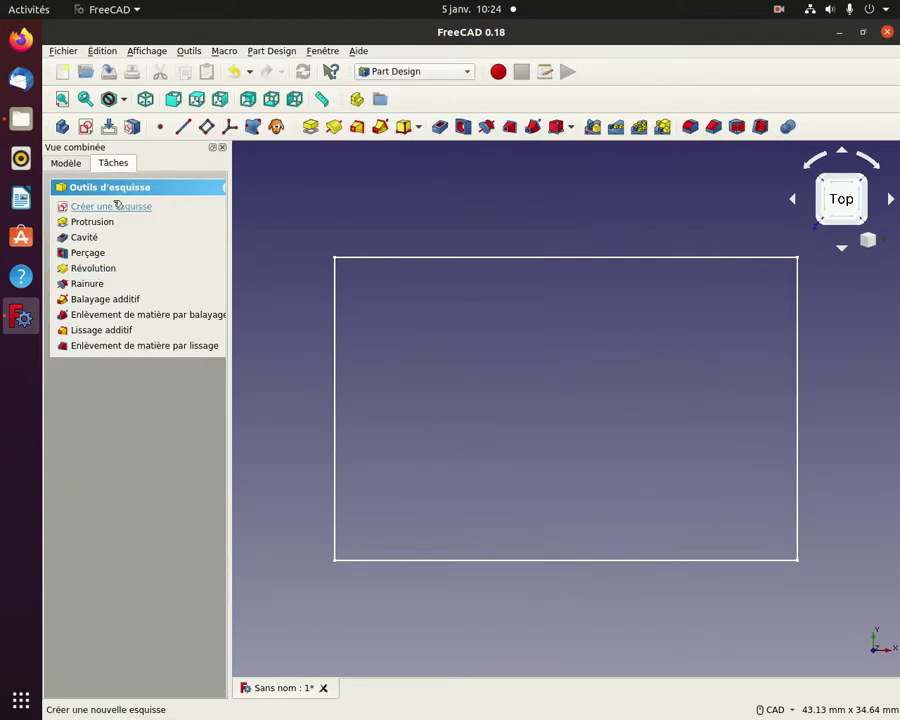
{"action": "left_click", "coordinate": [85, 126]}
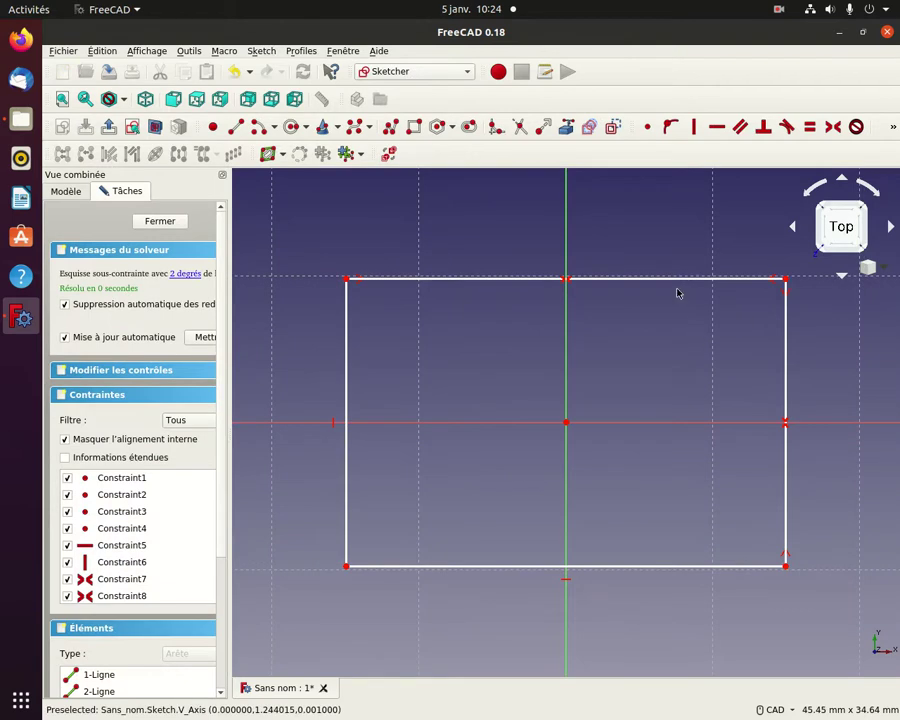
{"action": "mouse_move", "coordinate": [685, 279]}
{"action": "left_mouse_down"}
{"action": "mouse_move", "coordinate": [677, 358]}
{"action": "mouse_move", "coordinate": [590, 271]}
{"action": "mouse_move", "coordinate": [673, 275]}
{"action": "mouse_move", "coordinate": [597, 315]}
{"action": "mouse_move", "coordinate": [690, 248]}
{"action": "mouse_move", "coordinate": [677, 287]}
{"action": "mouse_move", "coordinate": [689, 278]}
{"action": "mouse_move", "coordinate": [695, 292]}
{"action": "mouse_move", "coordinate": [699, 277]}
{"action": "mouse_move", "coordinate": [689, 276]}
{"action": "left_mouse_up"}
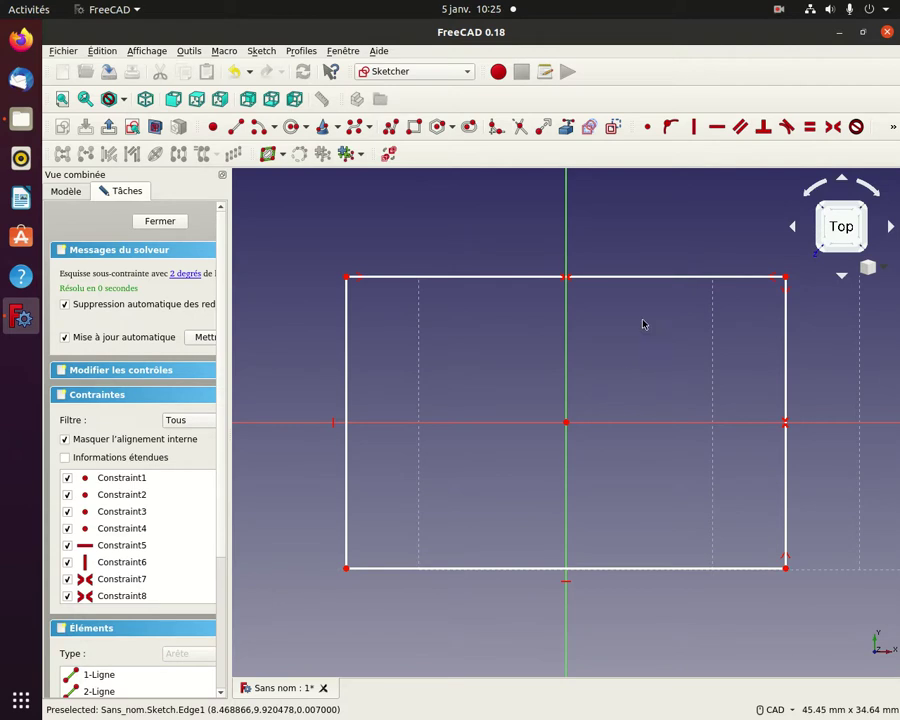
Step: Constrain the horizontal length of the rectangle's upper edge to 30 mm
{"action": "left_click", "coordinate": [666, 281]}
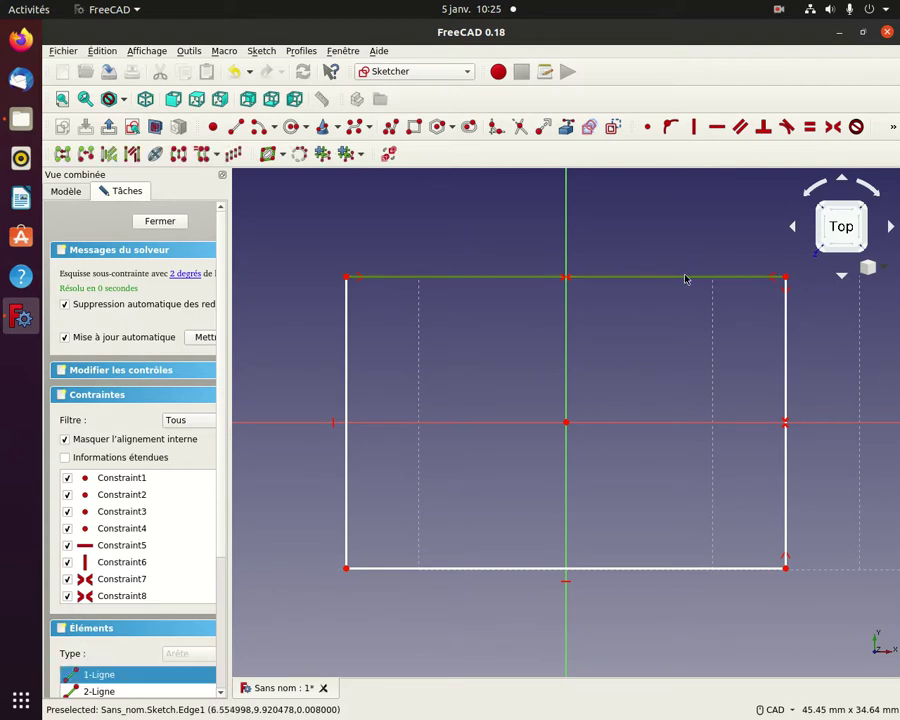
{"action": "left_click", "coordinate": [893, 126]}
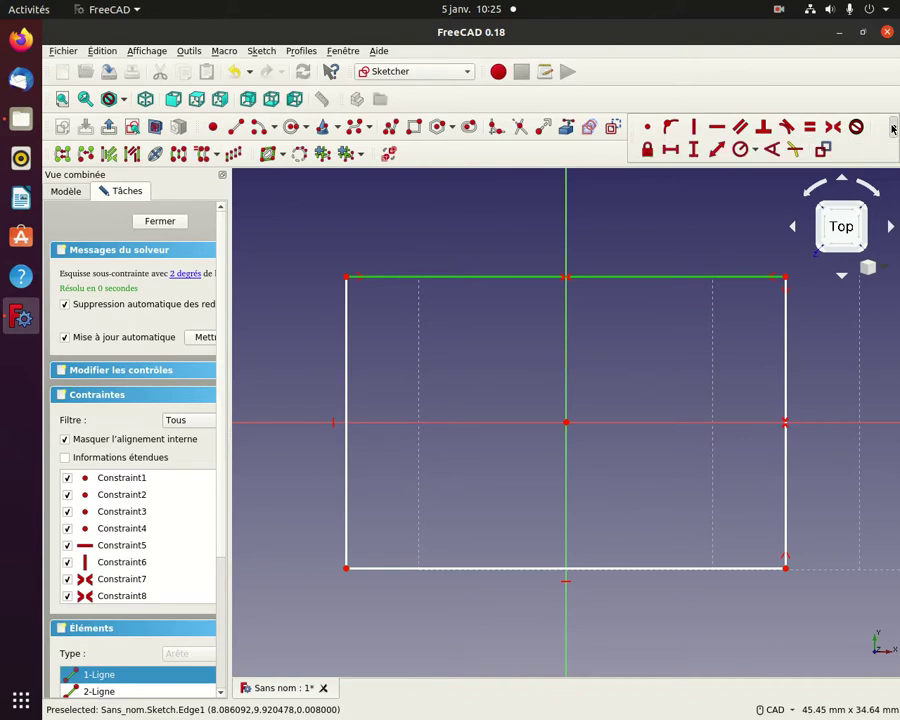
{"action": "left_click", "coordinate": [671, 150]}
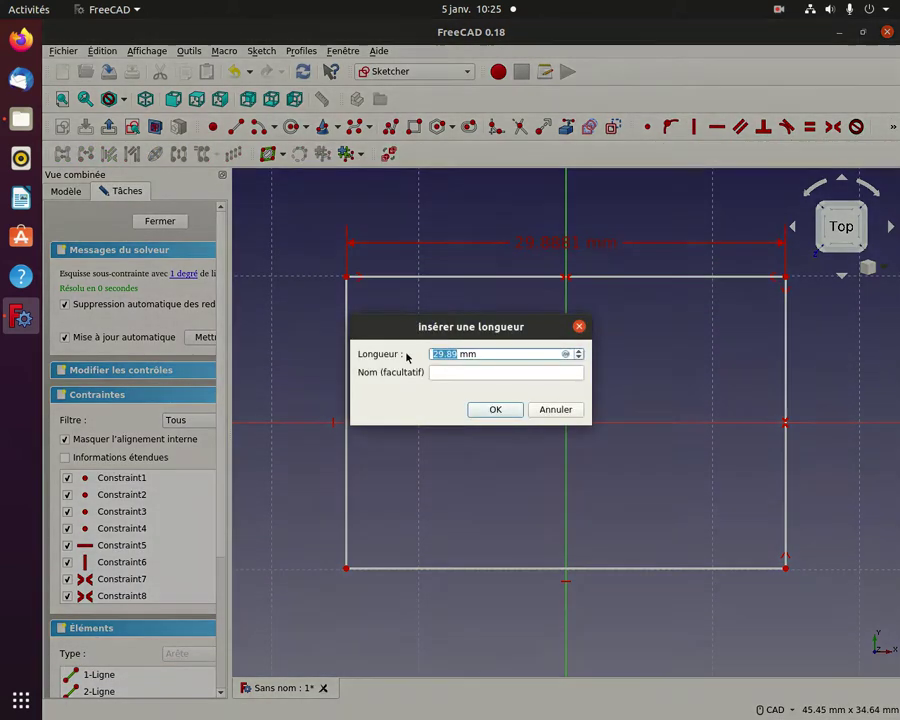
{"action": "type", "text": "30"}
{"action": "key", "text": "Return"}
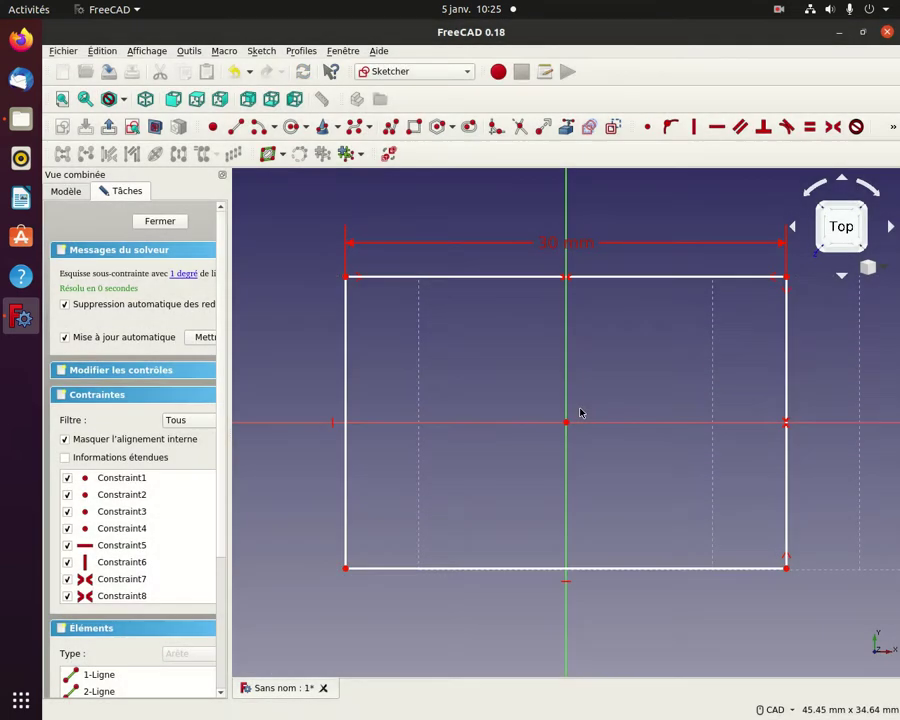
Step: Constrain the vertical length of the rectangle's left edge to 20 mm
{"action": "left_click", "coordinate": [346, 411]}
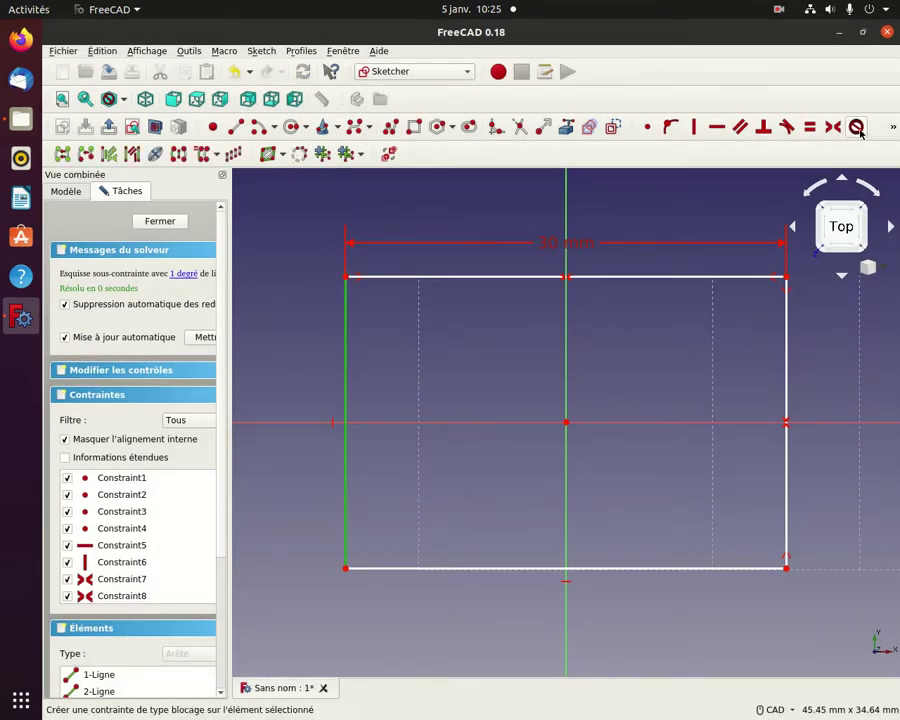
{"action": "left_click", "coordinate": [893, 127]}
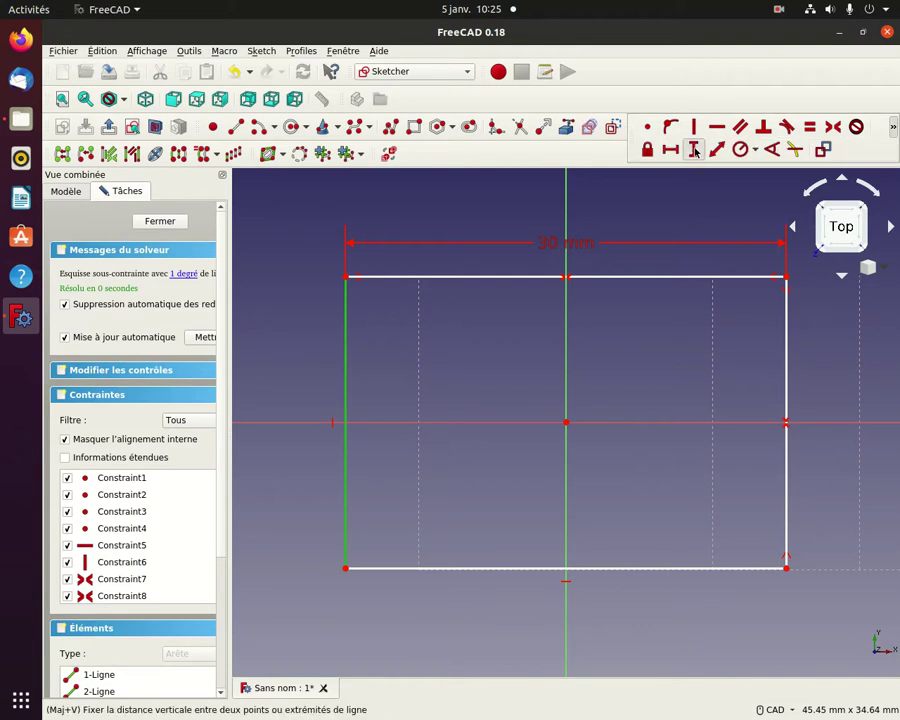
{"action": "left_click", "coordinate": [689, 149]}
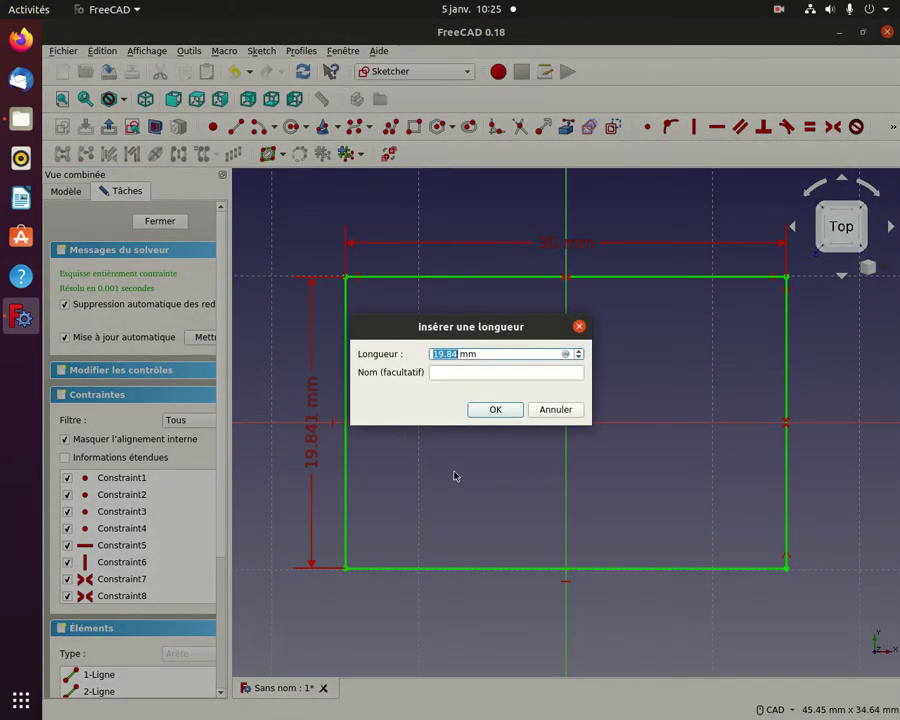
{"action": "type", "text": "20"}
{"action": "key", "text": "Return"}
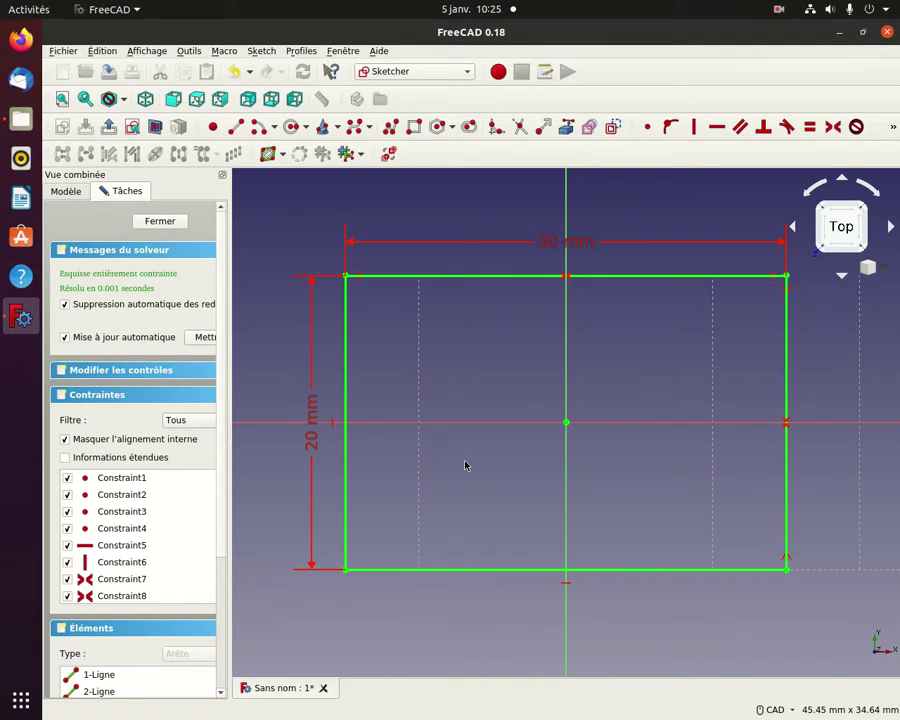
Step: Close the sketch and pad the rectangle to a length of 3 mm in isometric view
{"action": "left_click", "coordinate": [110, 128]}
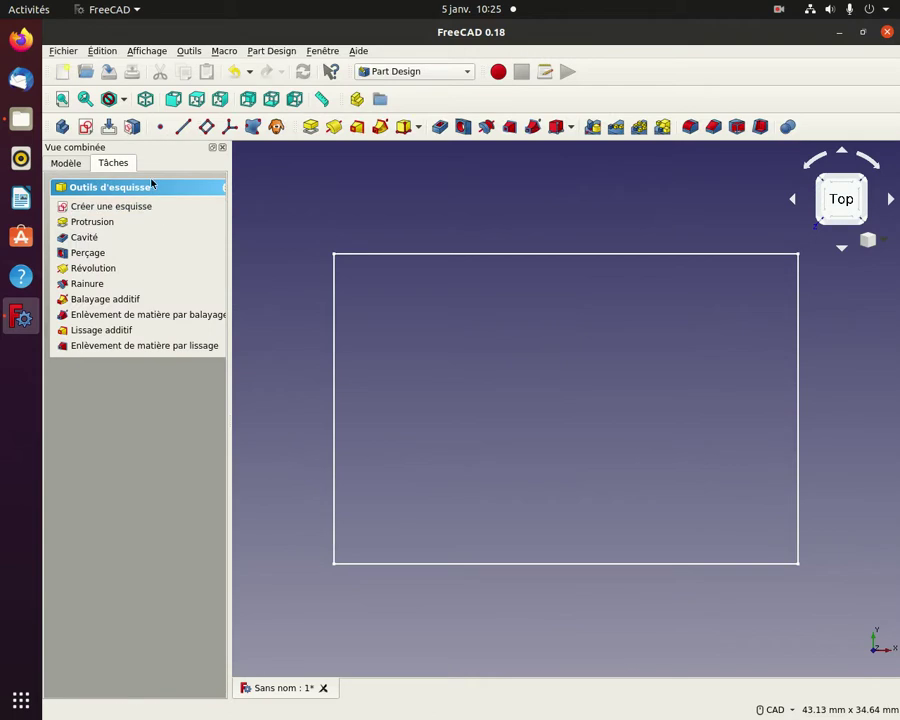
{"action": "left_click", "coordinate": [146, 100]}
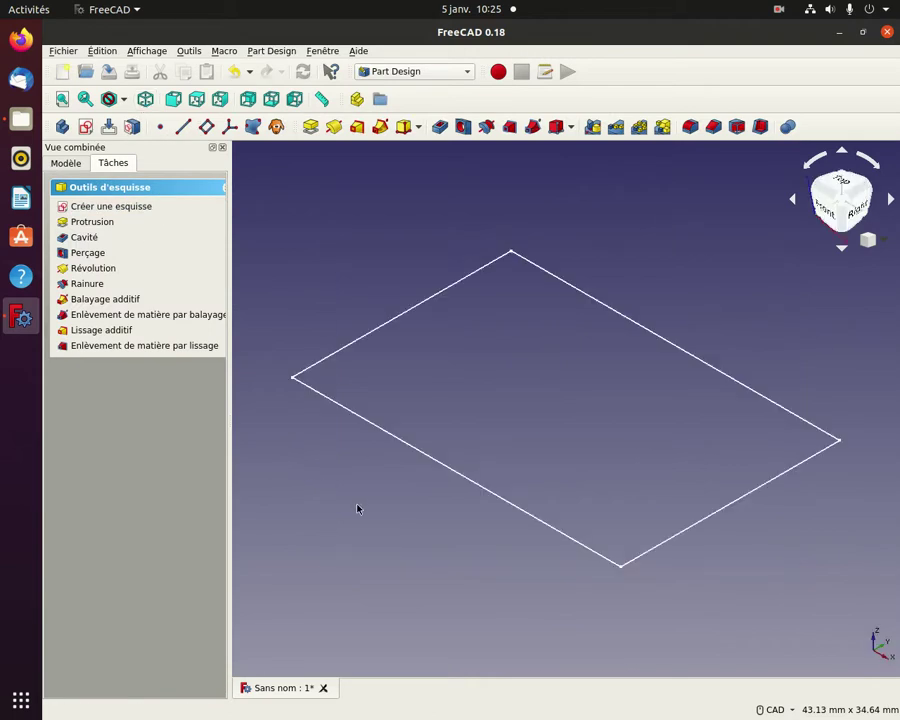
{"action": "left_click", "coordinate": [100, 221]}
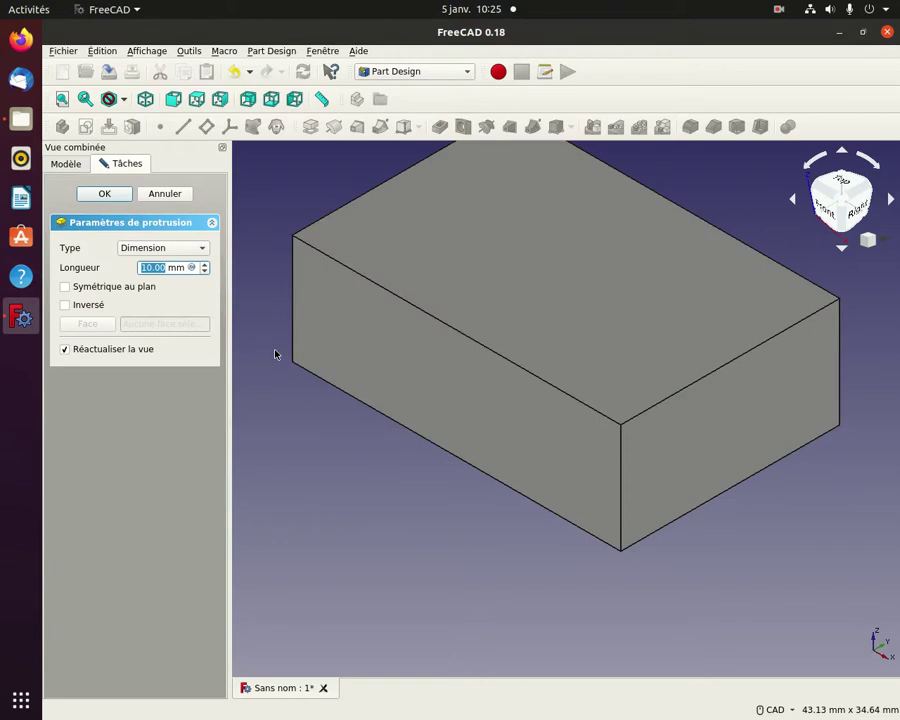
{"action": "type", "text": "3"}
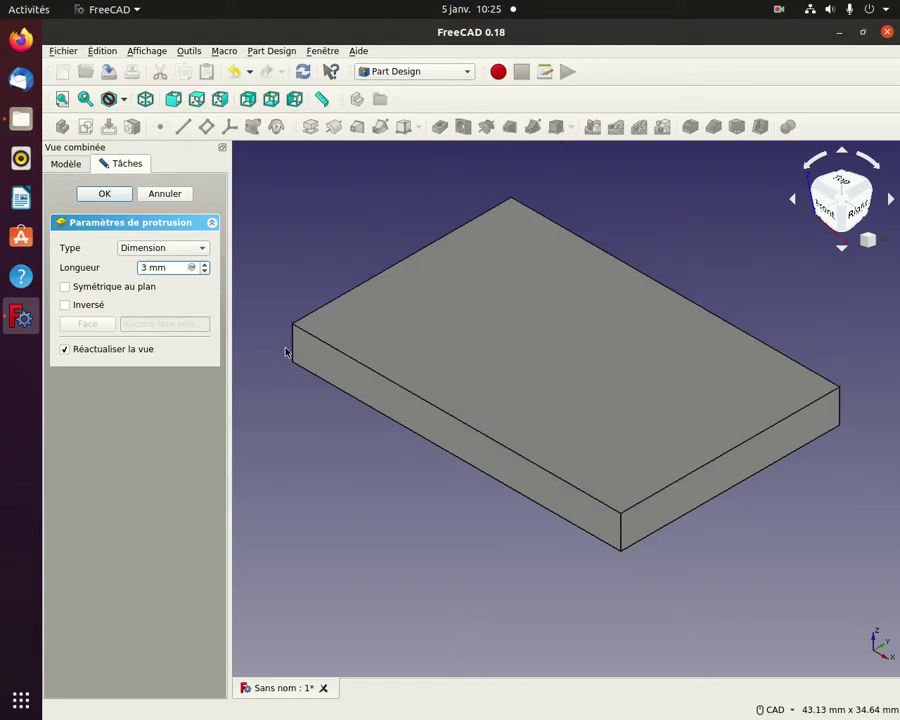
{"action": "left_click", "coordinate": [106, 194]}
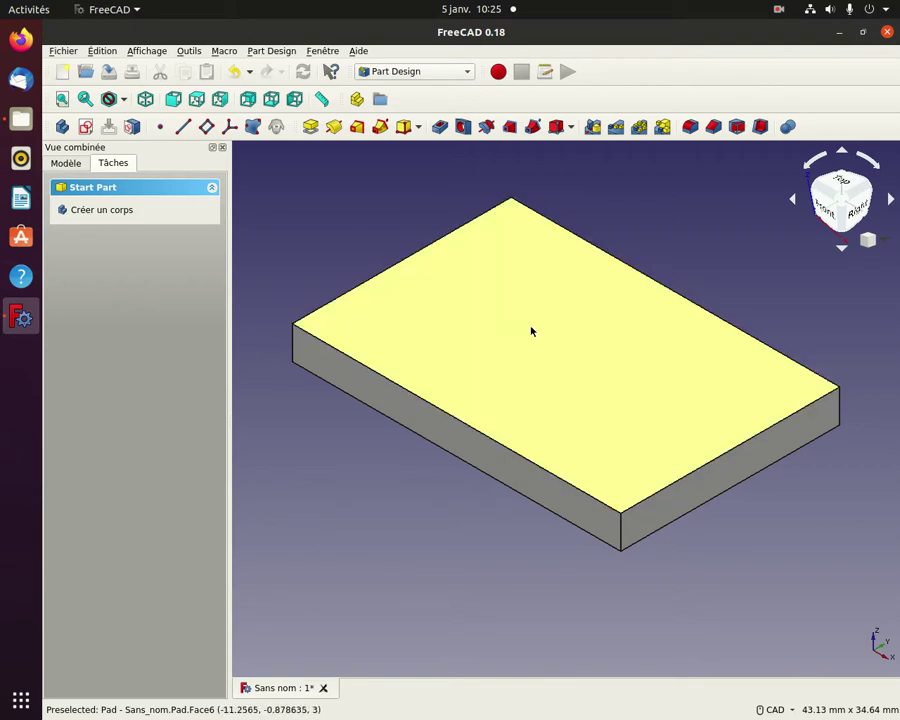
Step: Start a new sketch on the top face of the padded plate
{"action": "left_click", "coordinate": [523, 361]}
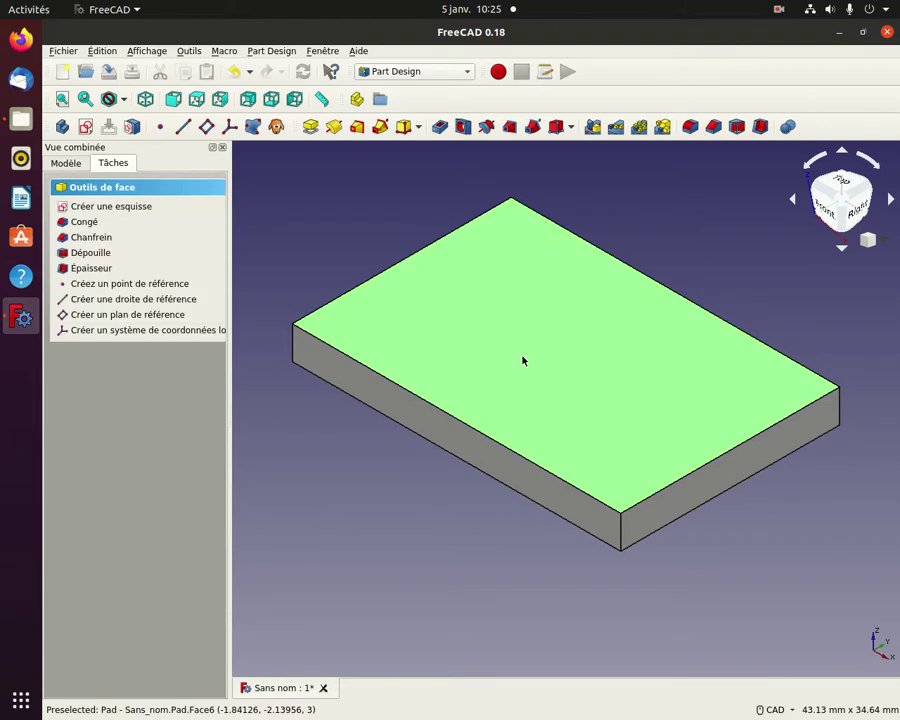
{"action": "left_click", "coordinate": [110, 207]}
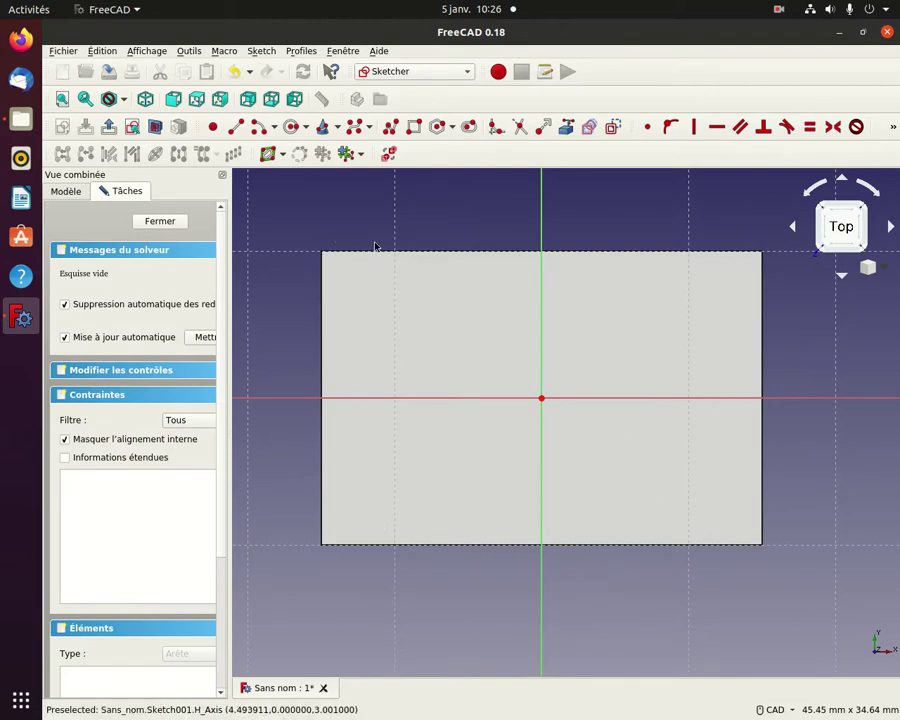
Step: Sketch a circle of about 3.3 mm radius on the plate's top face and move its centre onto the origin
{"action": "left_click", "coordinate": [292, 127]}
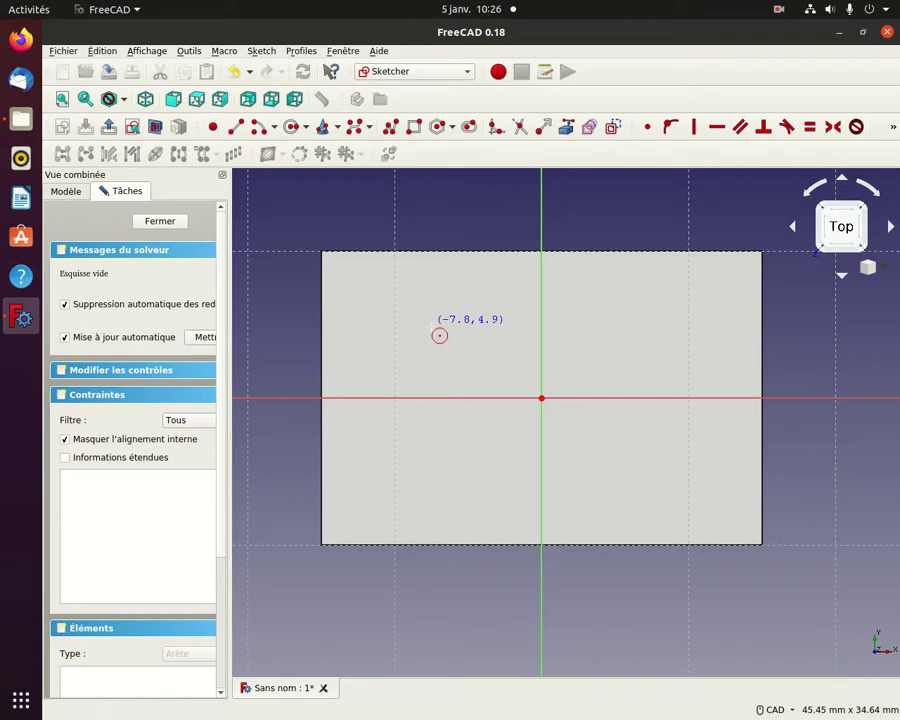
{"action": "left_click", "coordinate": [508, 365]}
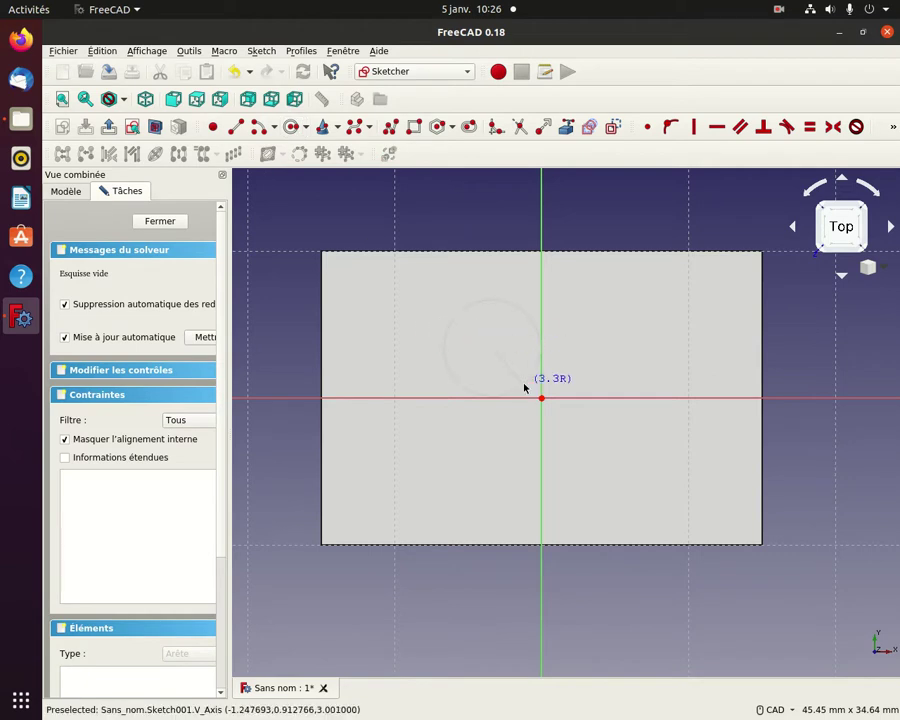
{"action": "left_click", "coordinate": [528, 385]}
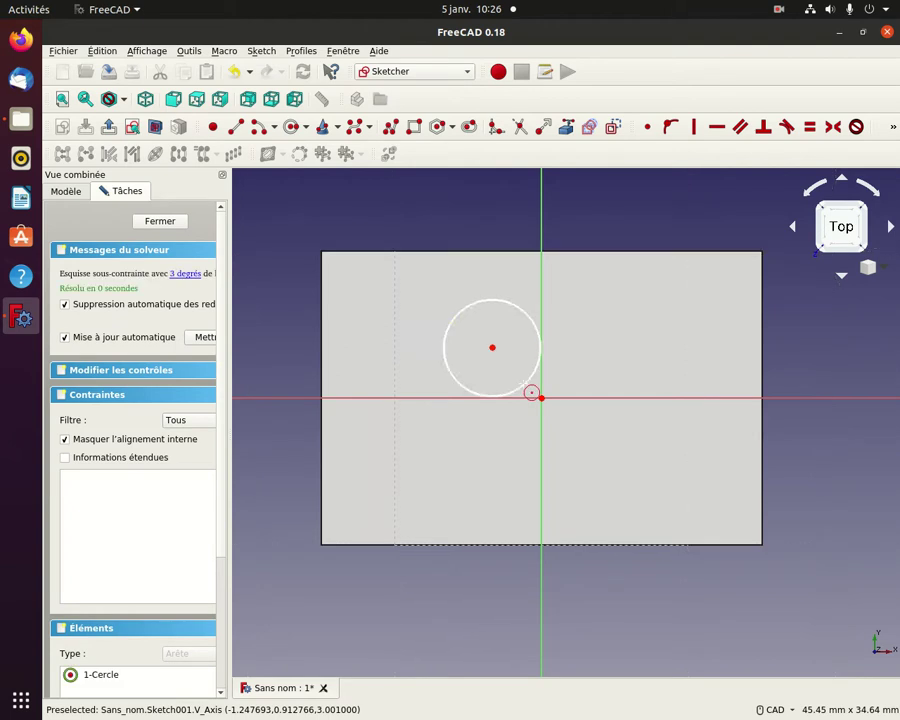
{"action": "left_click", "coordinate": [498, 355]}
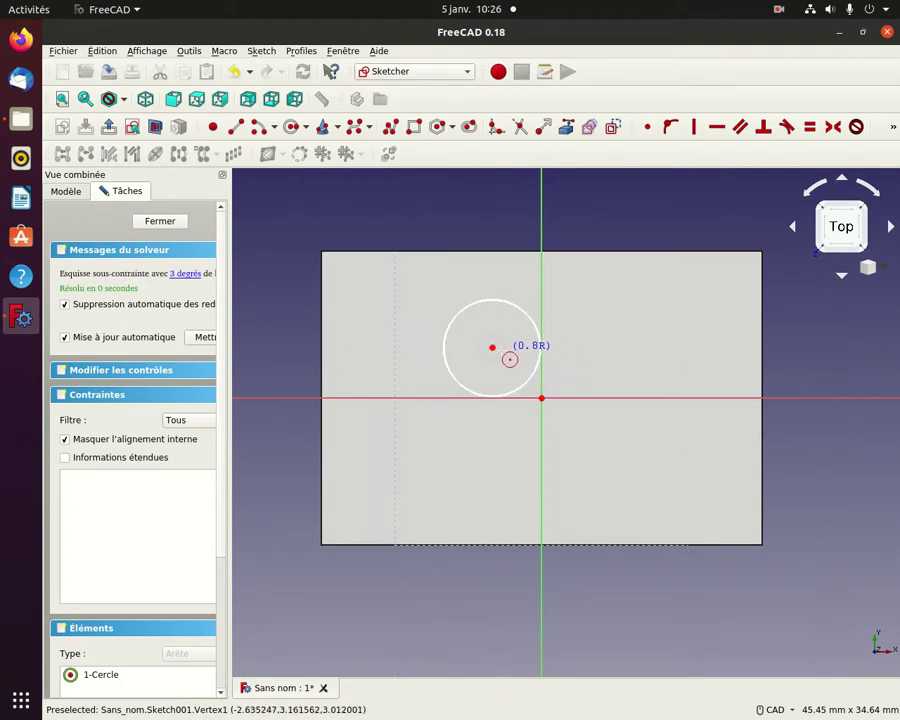
{"action": "key", "text": "Escape"}
{"action": "left_click_drag", "start_coordinate": [494, 350], "coordinate": [542, 400]}
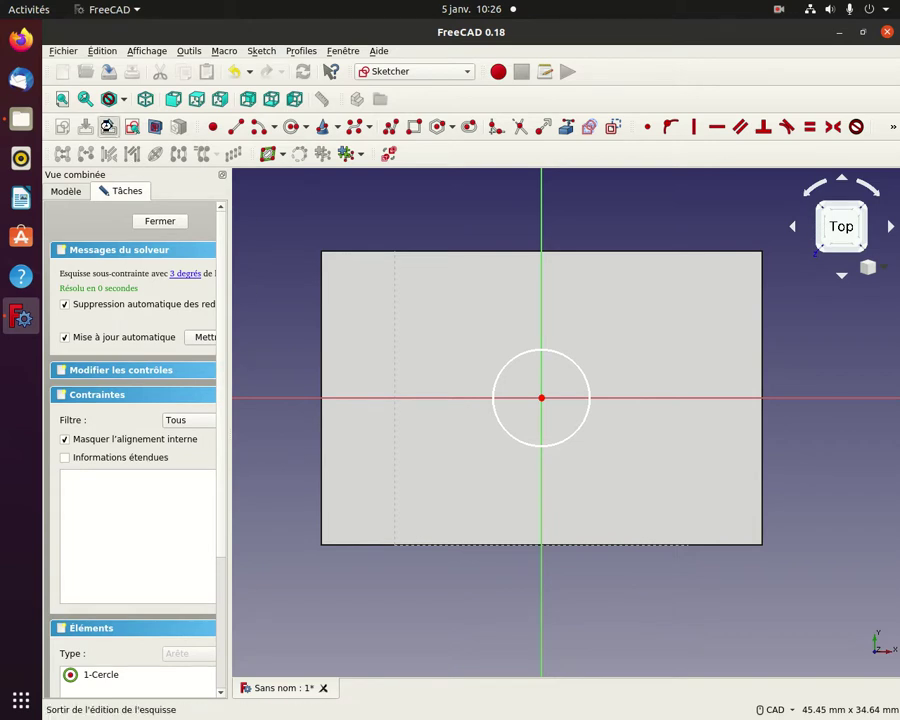
{"action": "left_click", "coordinate": [112, 130]}
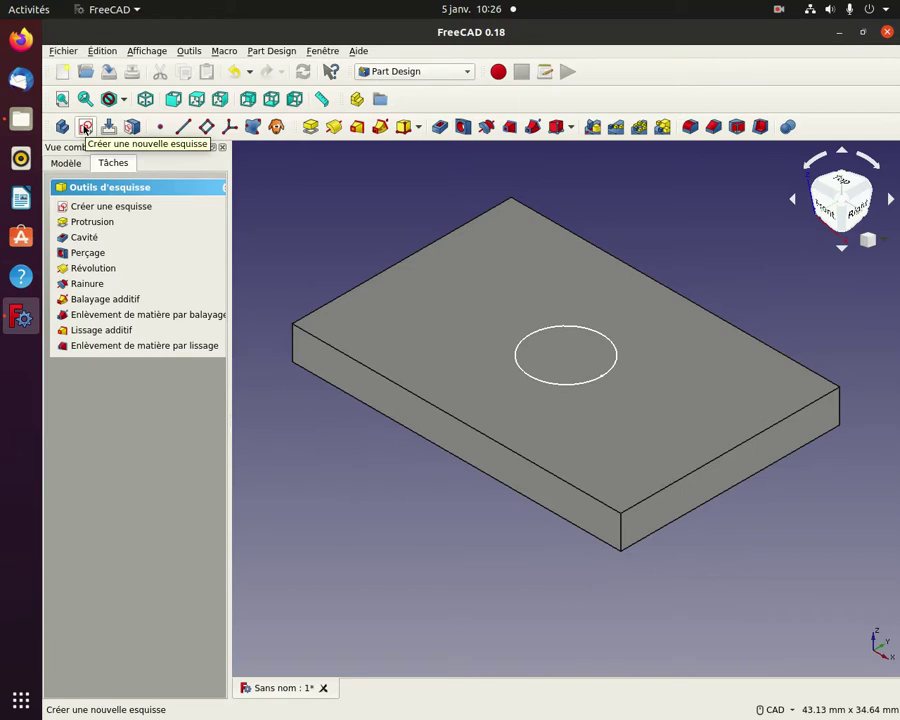
{"action": "left_click", "coordinate": [86, 128]}
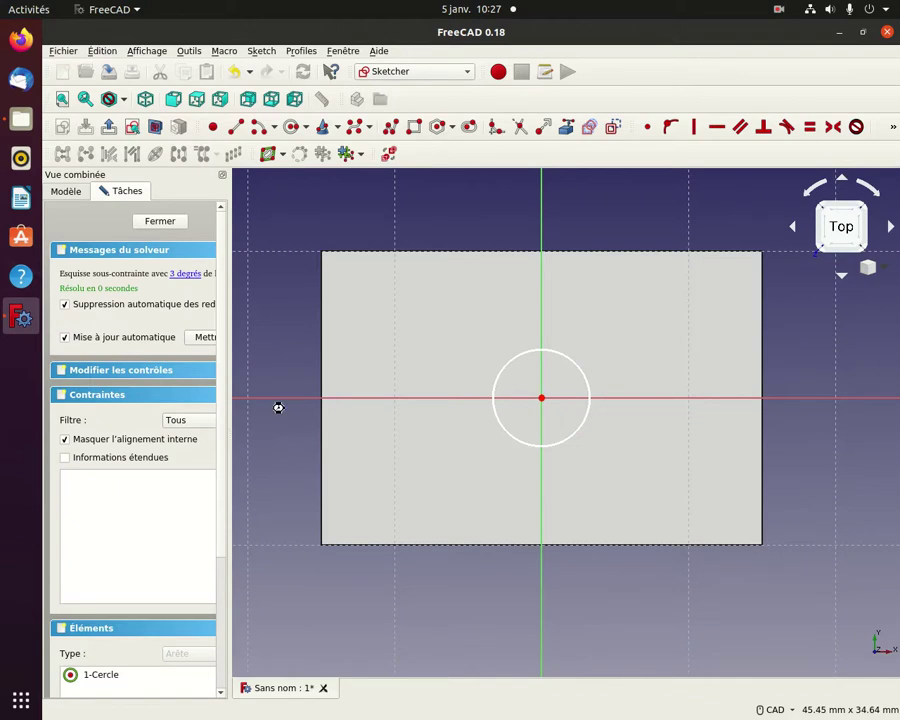
{"action": "key", "text": "Escape"}
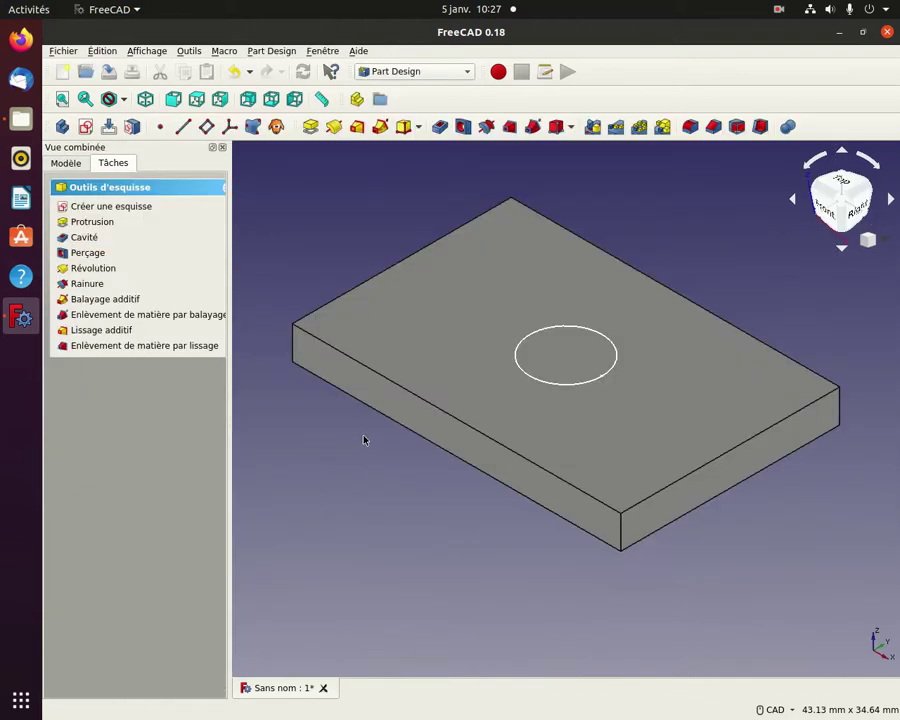
{"action": "left_click", "coordinate": [145, 206]}
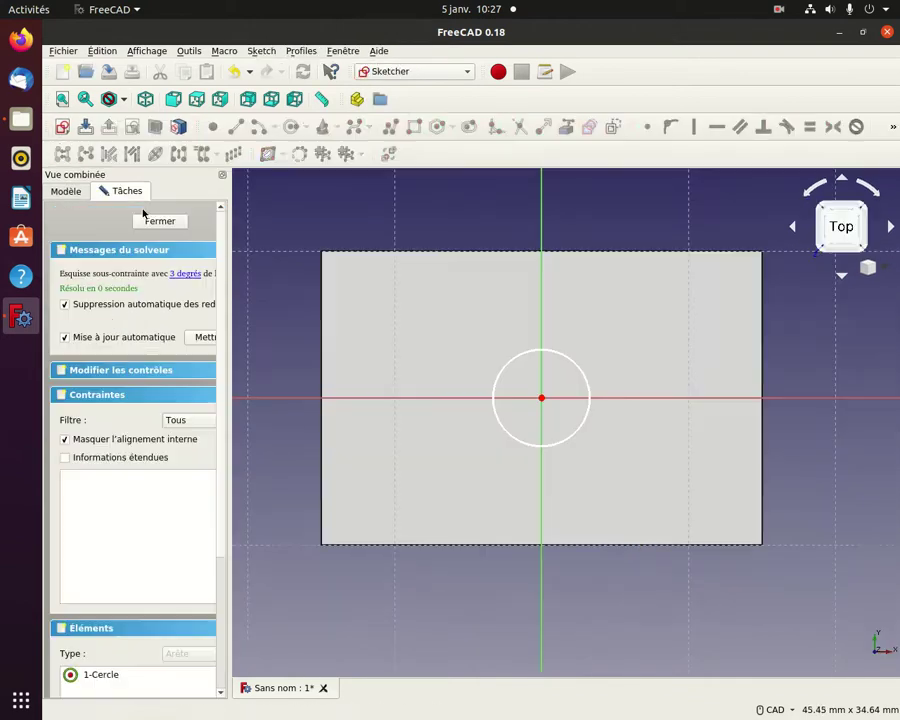
Step: Constrain the radius of the circle at the origin to 6 mm
{"action": "left_click", "coordinate": [522, 360]}
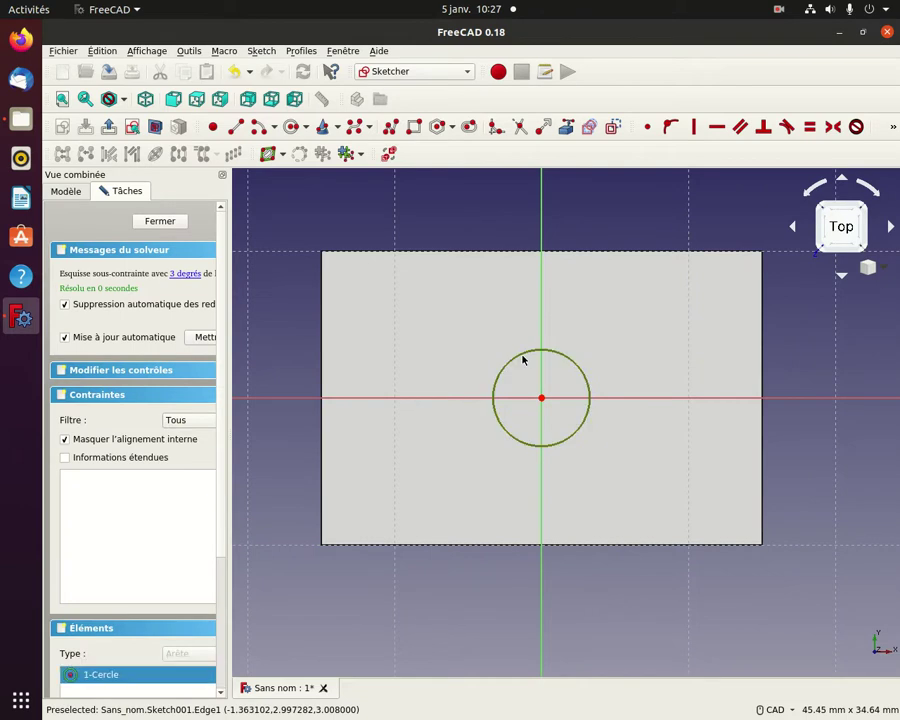
{"action": "left_click", "coordinate": [893, 127]}
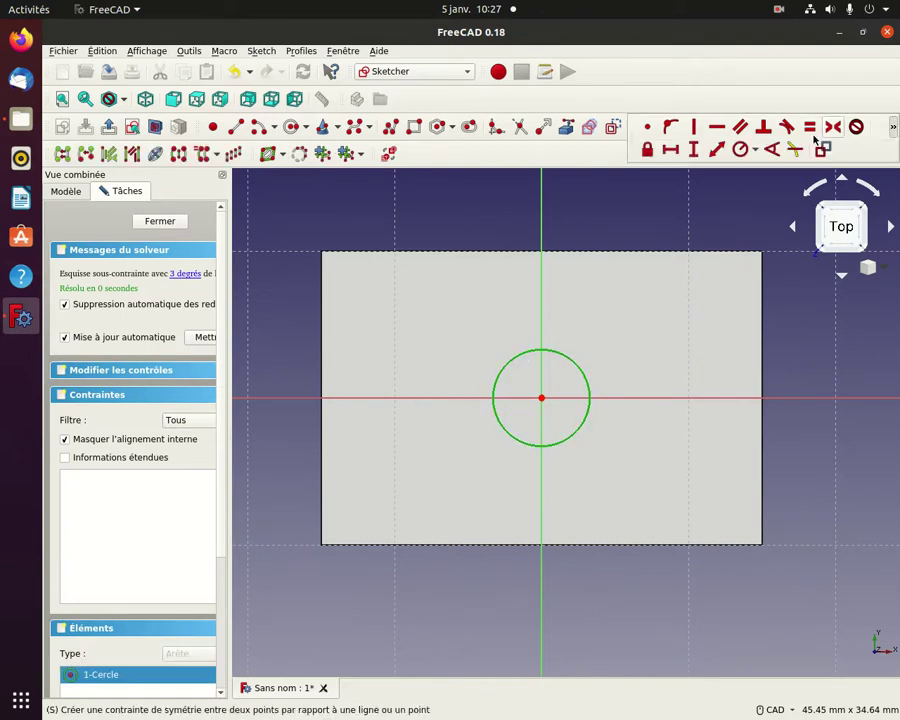
{"action": "left_click", "coordinate": [745, 155]}
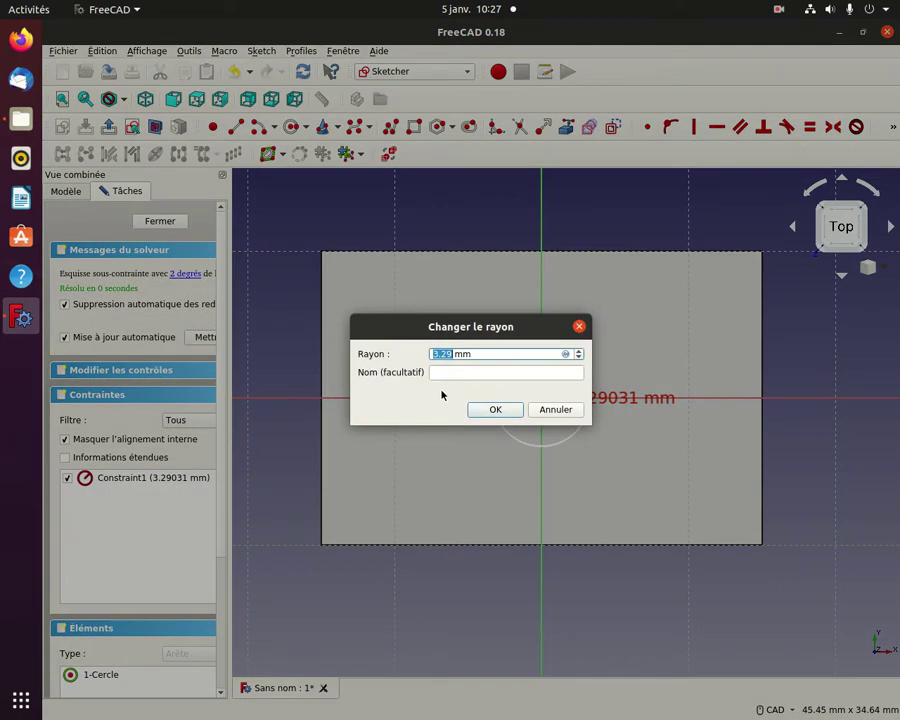
{"action": "type", "text": "6"}
{"action": "left_click", "coordinate": [495, 411]}
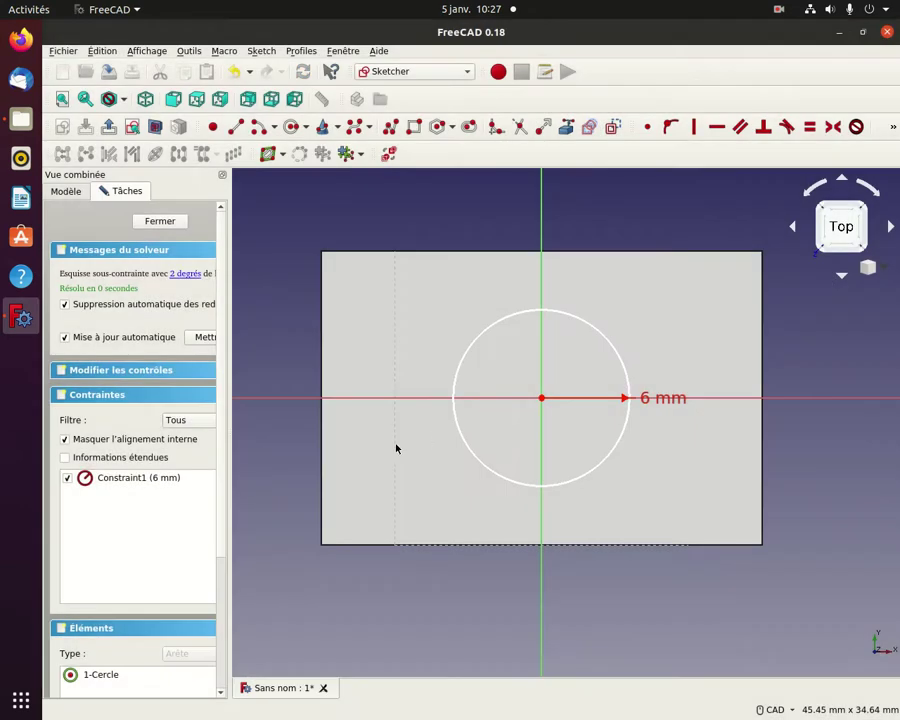
Step: Close the circle sketch and use it to cut a hole in the plate with the Hole tool
{"action": "left_click", "coordinate": [107, 126]}
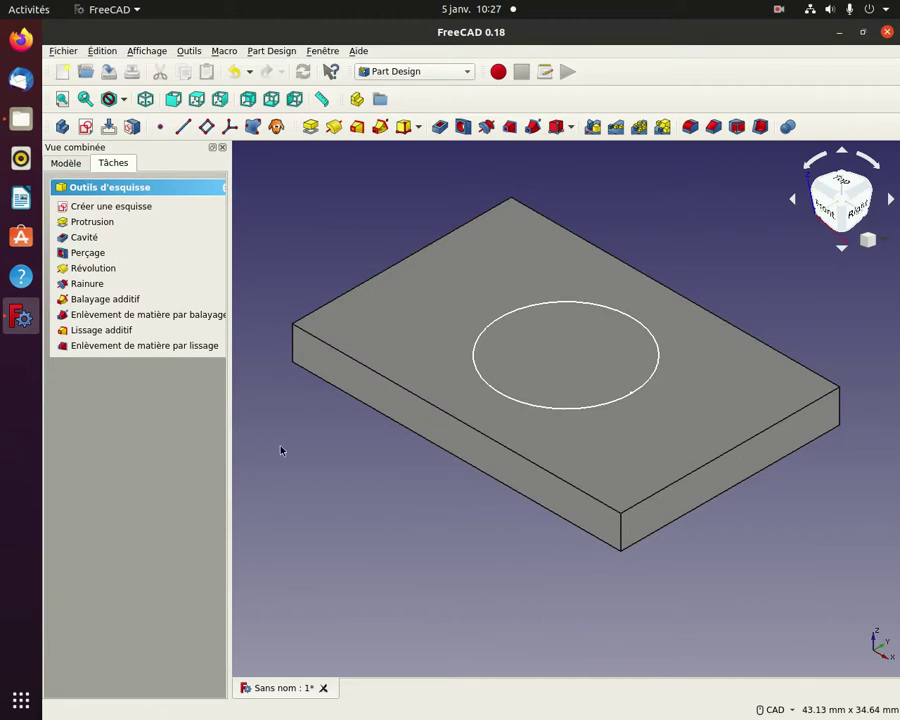
{"action": "left_click", "coordinate": [87, 253]}
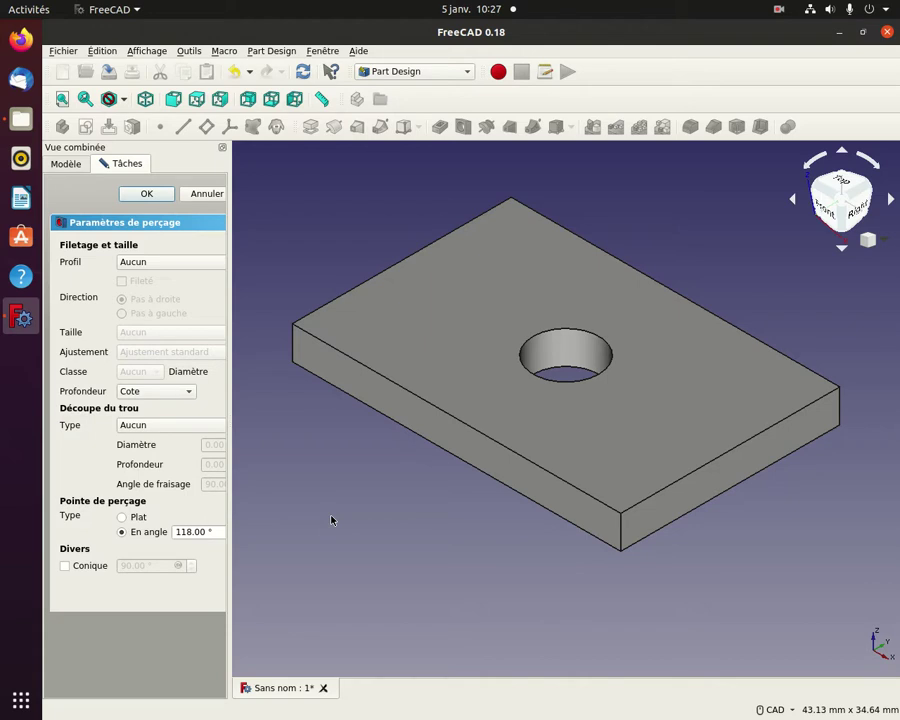
Step: Try to export the part without any object selected
{"action": "left_click", "coordinate": [63, 51]}
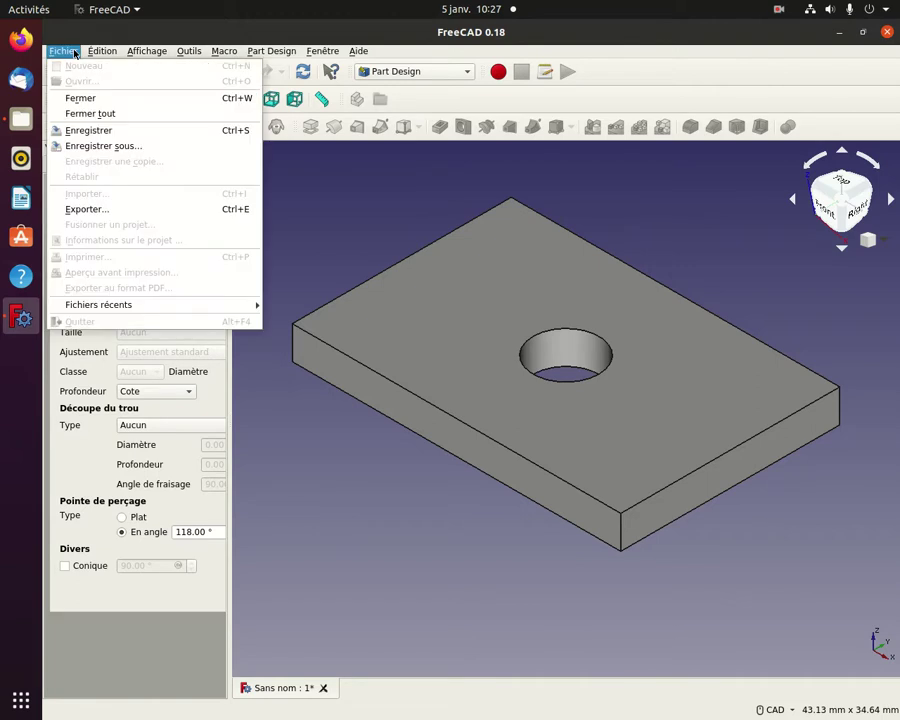
{"action": "left_click", "coordinate": [110, 210]}
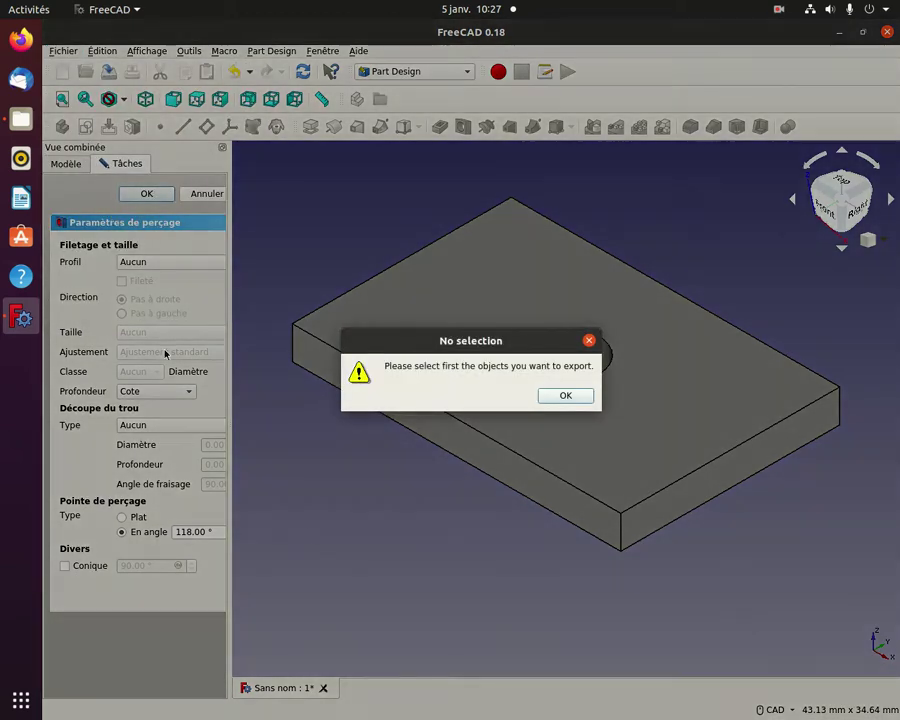
{"action": "left_click", "coordinate": [566, 395]}
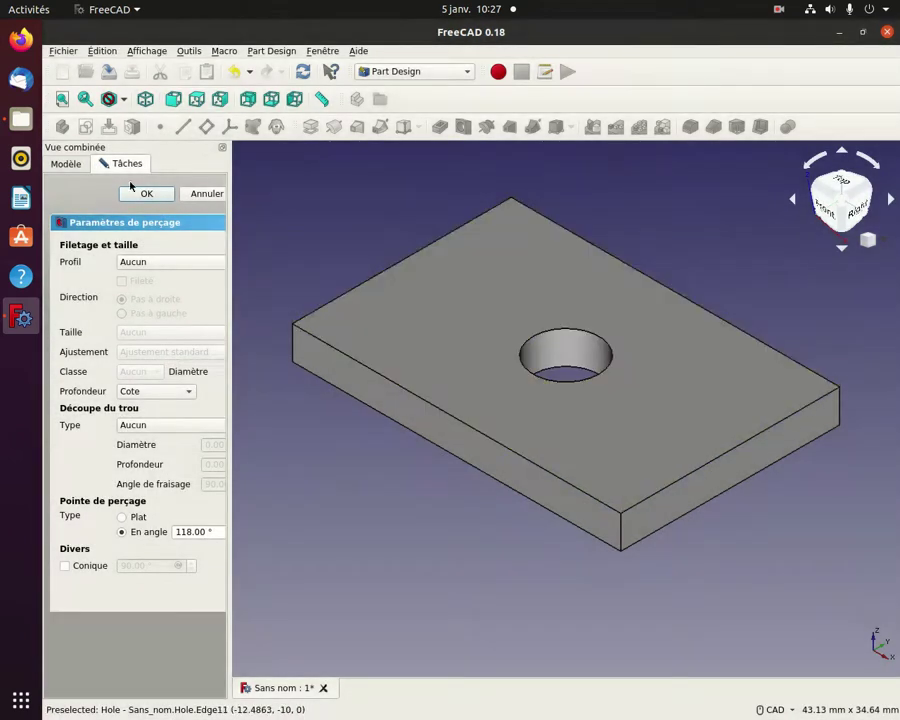
Step: Select the Hole feature in the model tree, open its export as STL Mesh, and cancel without saving
{"action": "left_click", "coordinate": [146, 194]}
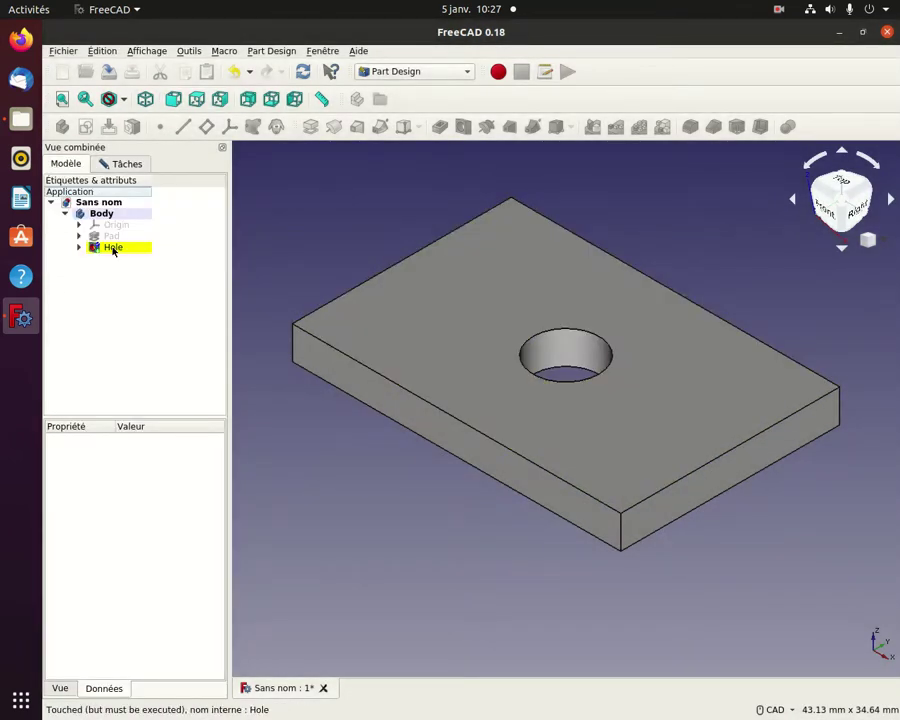
{"action": "left_click", "coordinate": [113, 249]}
{"action": "left_click", "coordinate": [63, 51]}
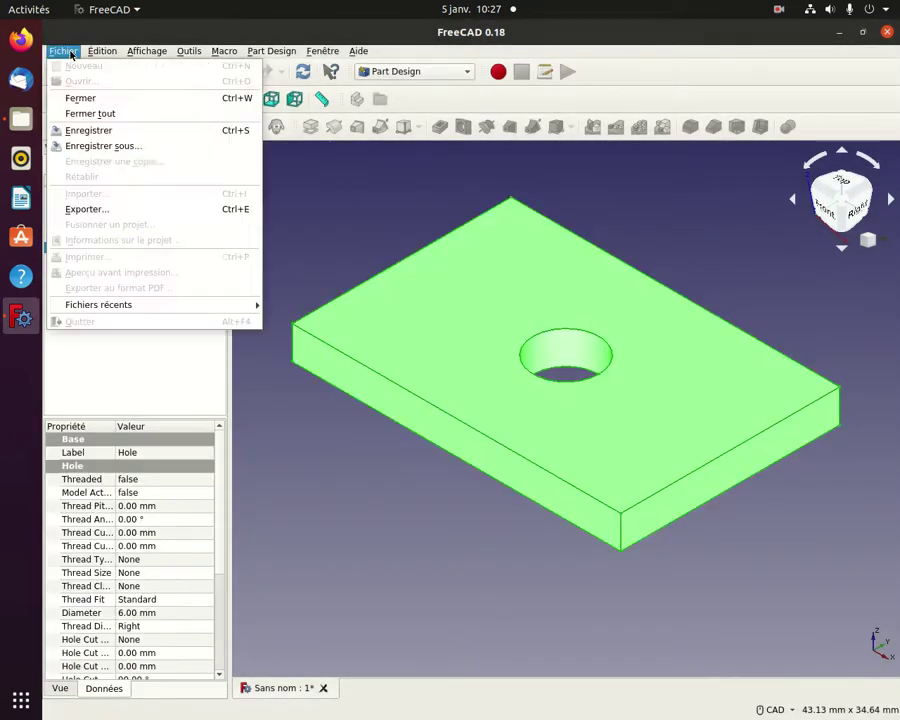
{"action": "left_click", "coordinate": [85, 207]}
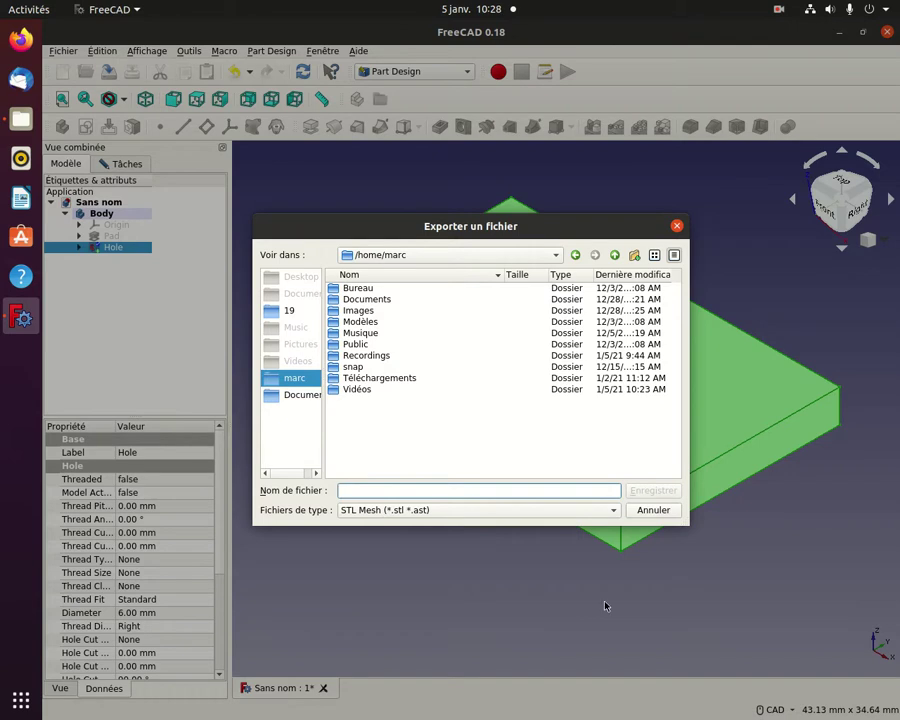
{"action": "left_click", "coordinate": [653, 510]}
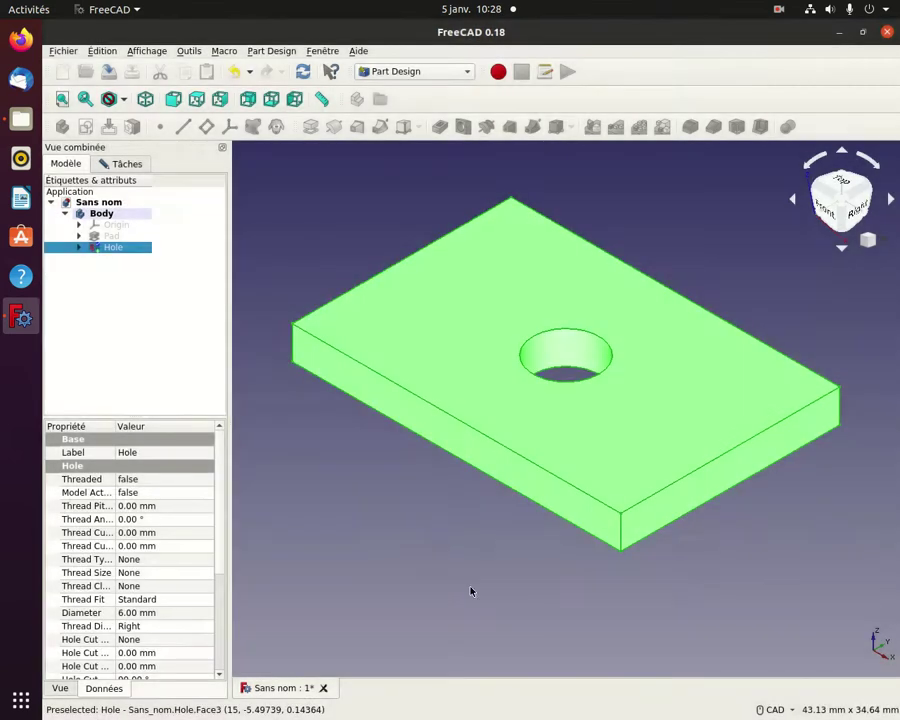